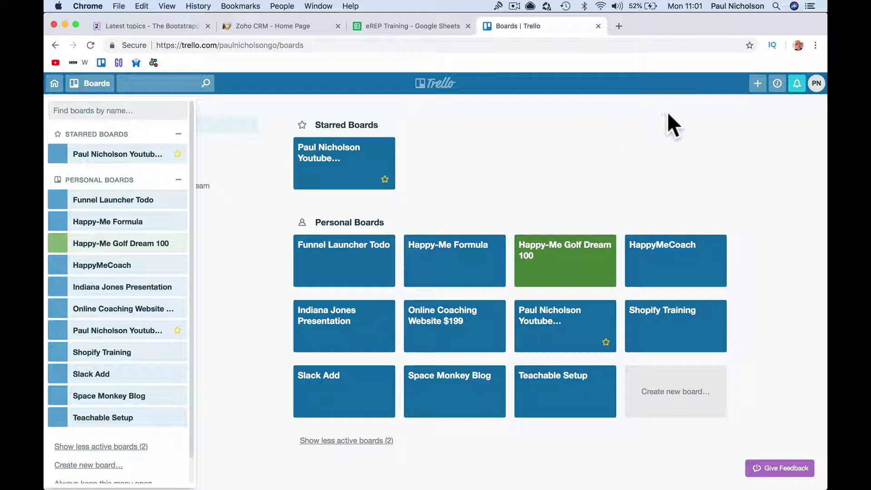
# - Close the boards side drawer to return to the Boards page
pyautogui.click(737, 115)
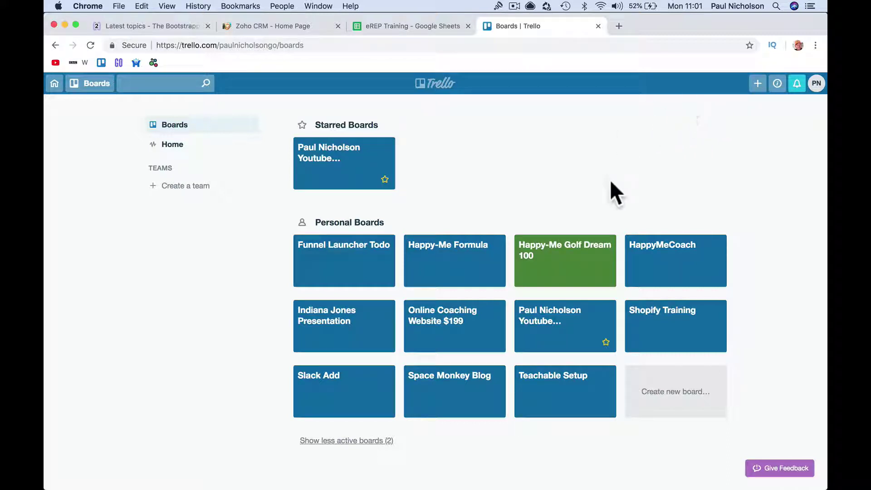
# - Start a new board and title it 'Student Progress'
pyautogui.click(756, 86)
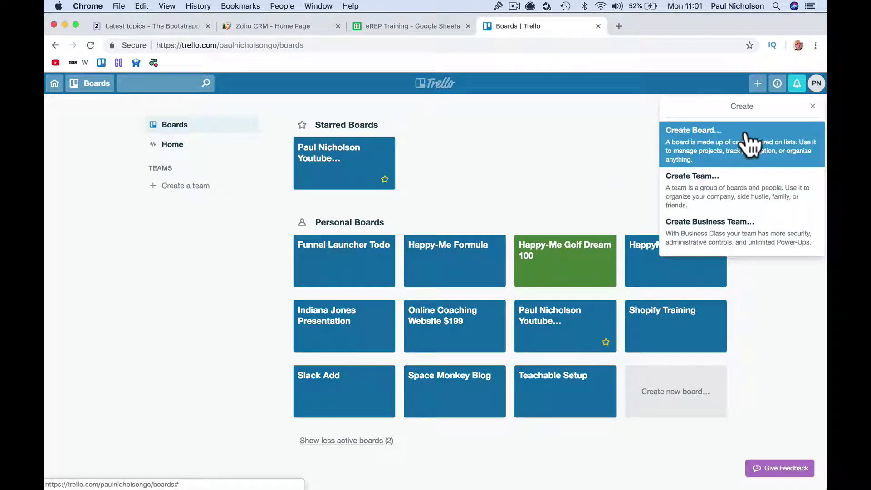
pyautogui.click(748, 142)
pyautogui.write('Student Pro')
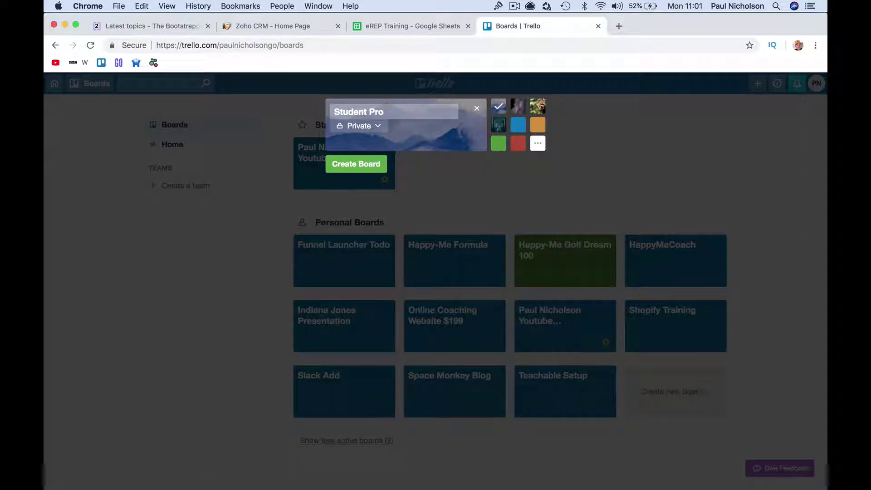
pyautogui.write('gress')
# - Check the board's Private visibility and choose the plain blue background
pyautogui.click(364, 128)
pyautogui.click(369, 130)
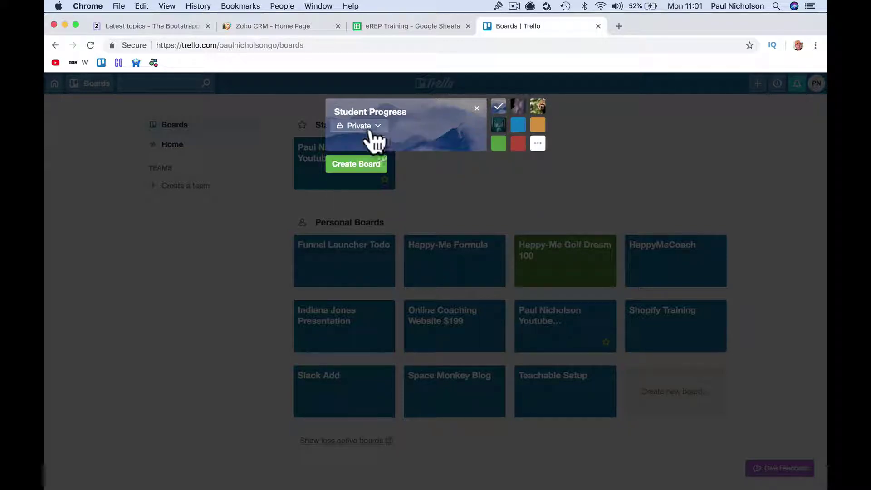
pyautogui.click(518, 125)
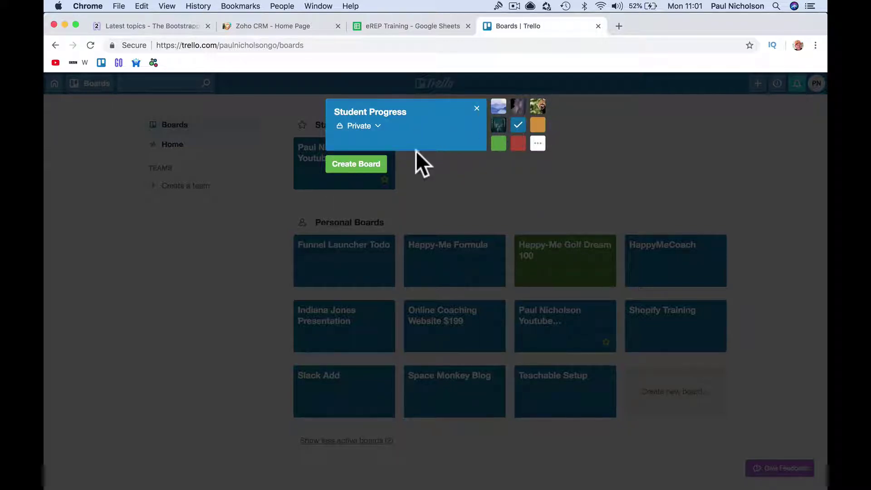
# - Create the board, hide its side menu, and add the Student Interested list
pyautogui.click(366, 164)
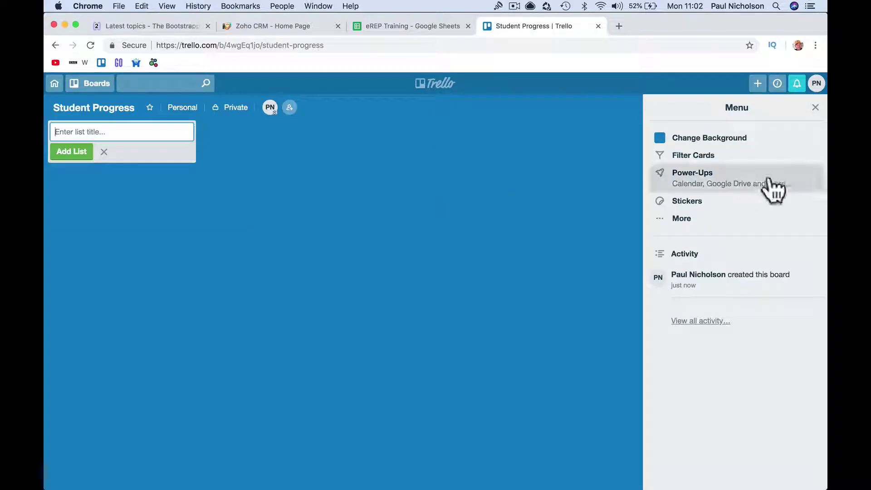
pyautogui.click(815, 108)
pyautogui.click(160, 131)
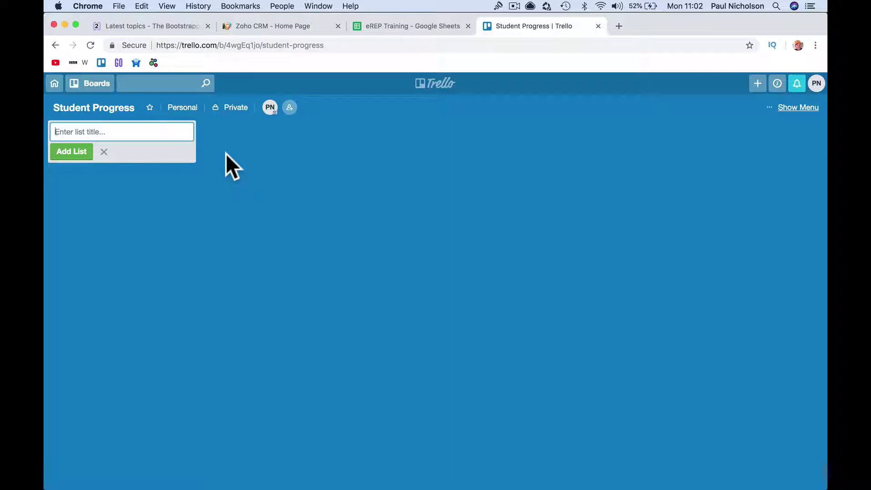
pyautogui.write('Student Signup')
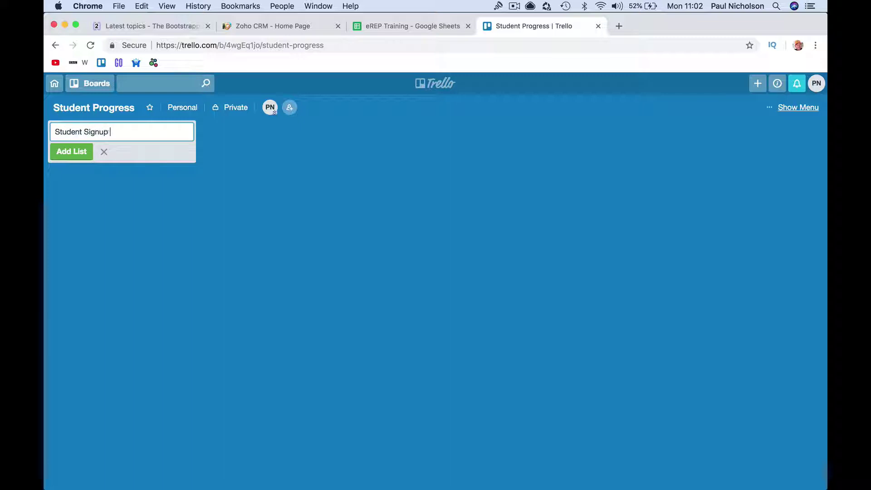
pyautogui.press('BackSpace')
pyautogui.press('BackSpace')
pyautogui.press('BackSpace')
pyautogui.press('BackSpace')
pyautogui.press('BackSpace')
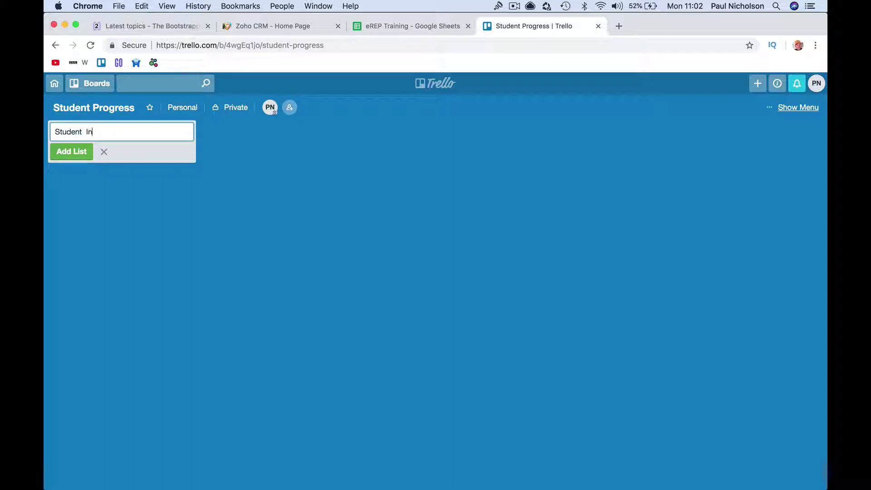
pyautogui.write('Interested')
pyautogui.press('Return')
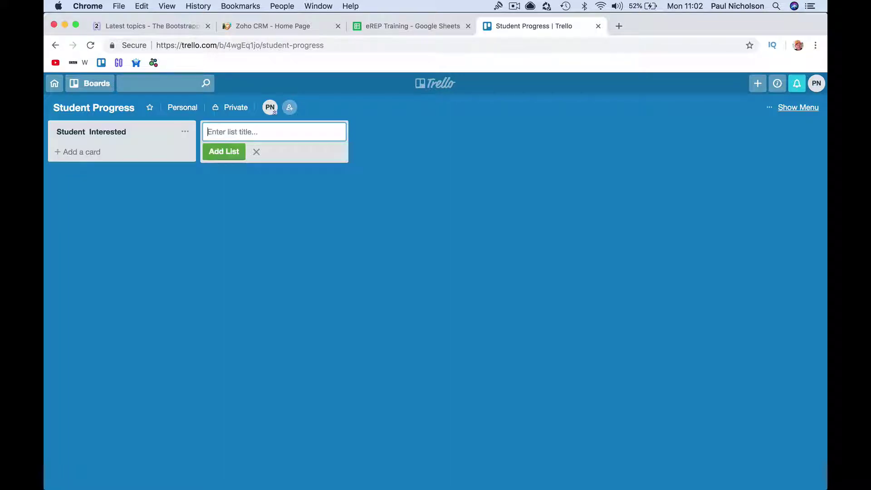
# - Add lists Student Signup, Lesson 1, Lesson 2, Lesson 3 and Completed
pyautogui.write('Student Signup')
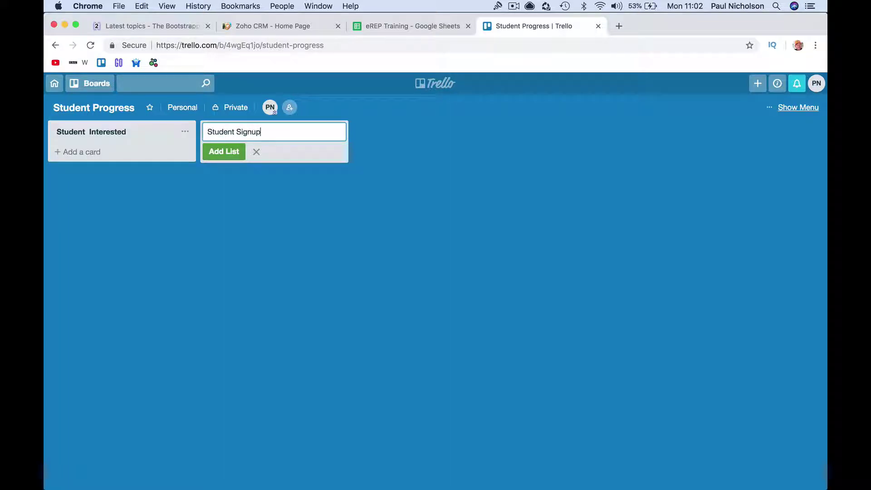
pyautogui.press('Return')
pyautogui.write('Lesso')
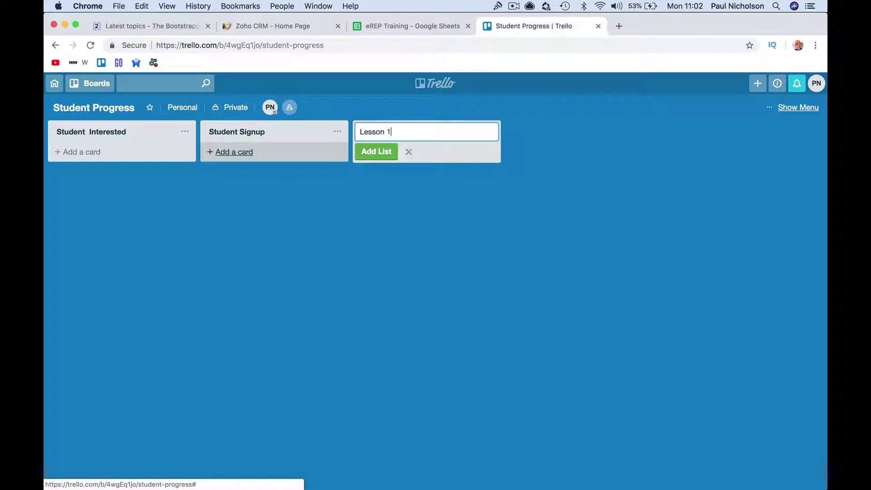
pyautogui.write('n 1')
pyautogui.press('Return')
pyautogui.write('Lesson 2')
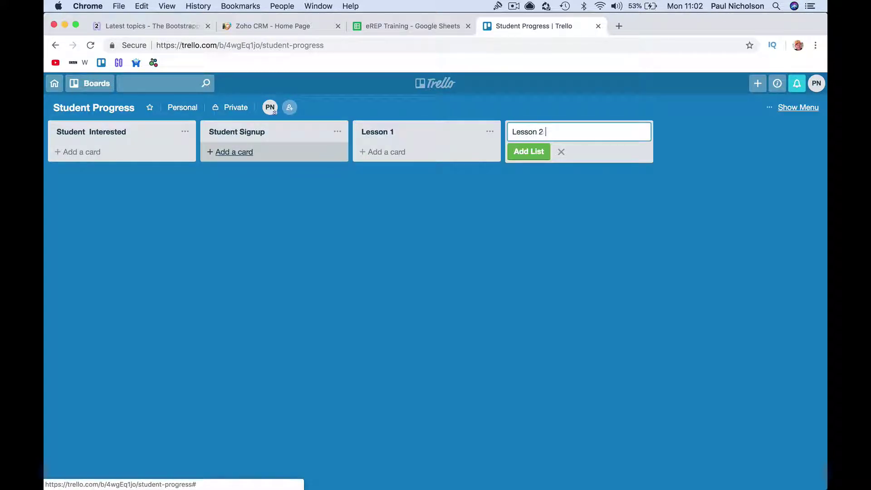
pyautogui.press('Return')
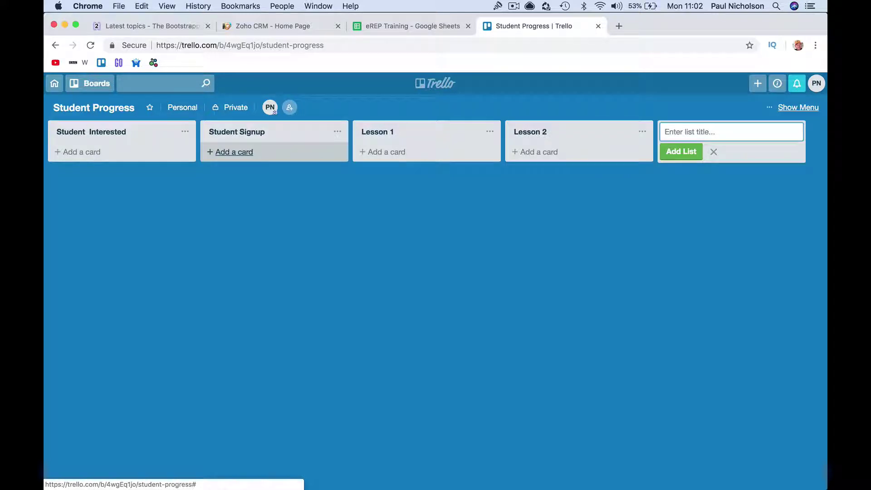
pyautogui.write('Lesson 3')
pyautogui.press('Return')
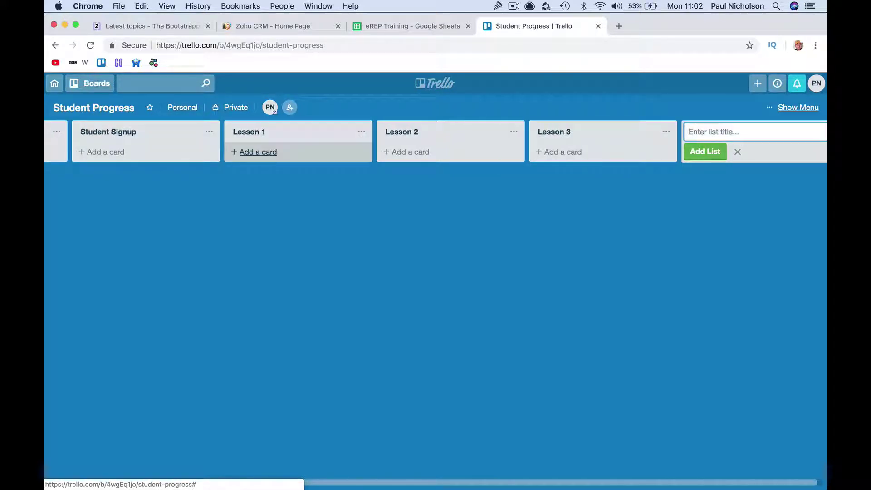
pyautogui.write('Completed')
pyautogui.press('Return')
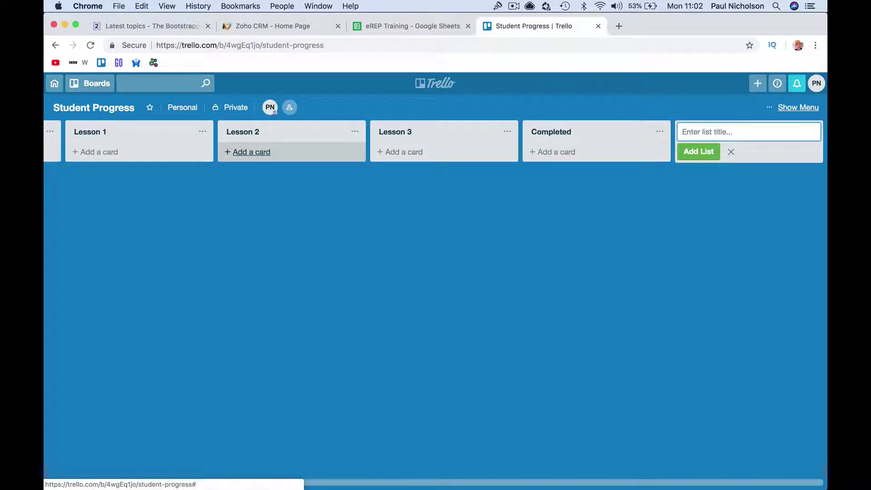
# - Add the Sign-off Certificate list, correcting 'Signoff' through spelling suggestions
pyautogui.write('Signoff Certificate')
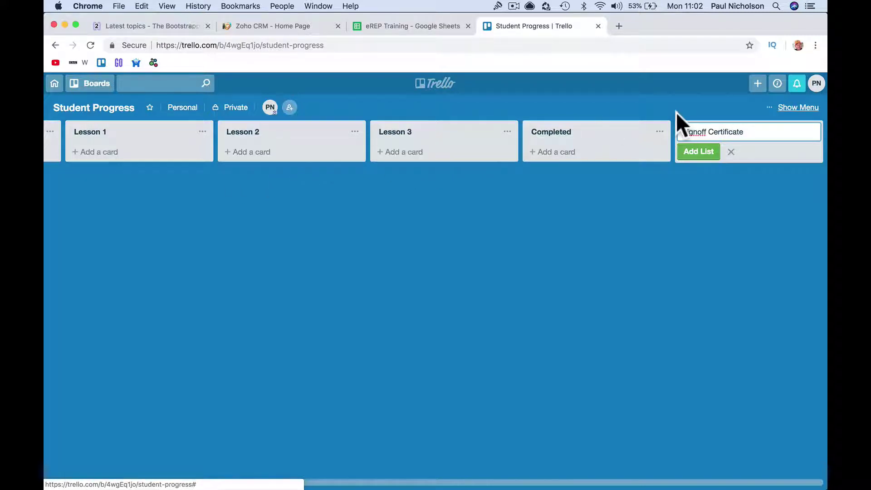
pyautogui.rightClick(687, 128)
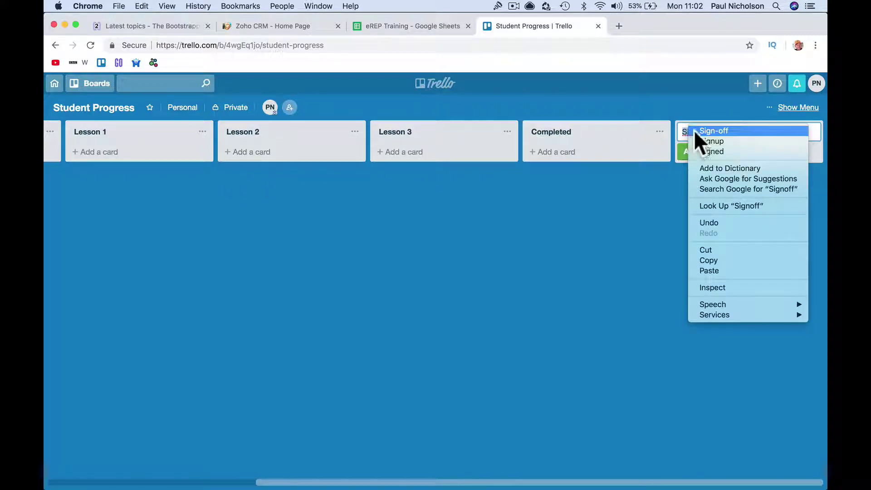
pyautogui.click(693, 130)
pyautogui.click(693, 152)
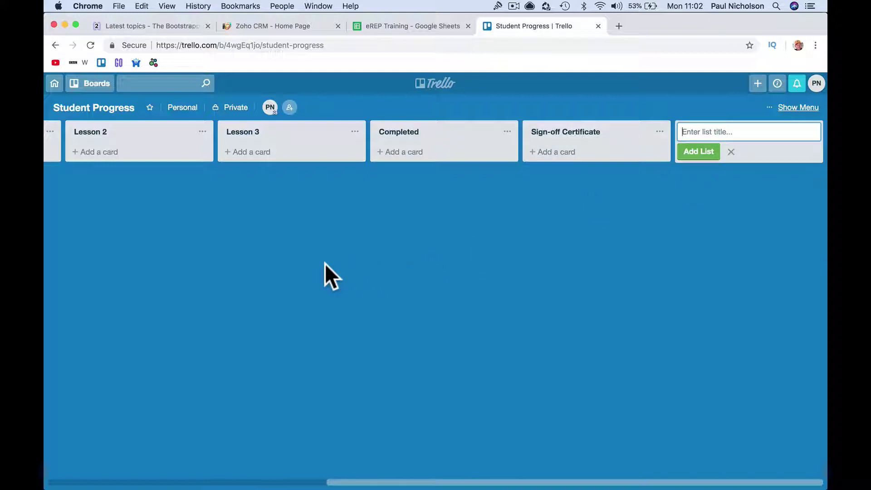
pyautogui.hscroll(-10, 175, 148)
# - Add a student card to Student Interested, describing the student's name, town and company
pyautogui.click(116, 153)
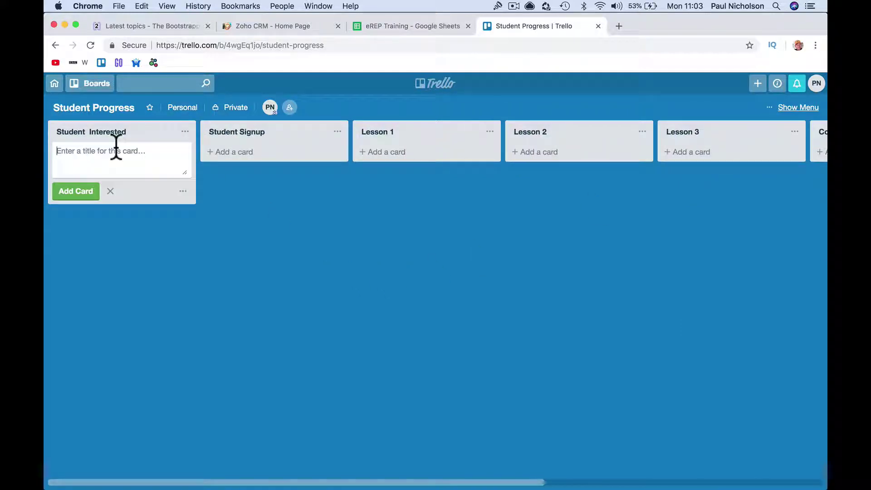
pyautogui.press('Return')
pyautogui.click(96, 150)
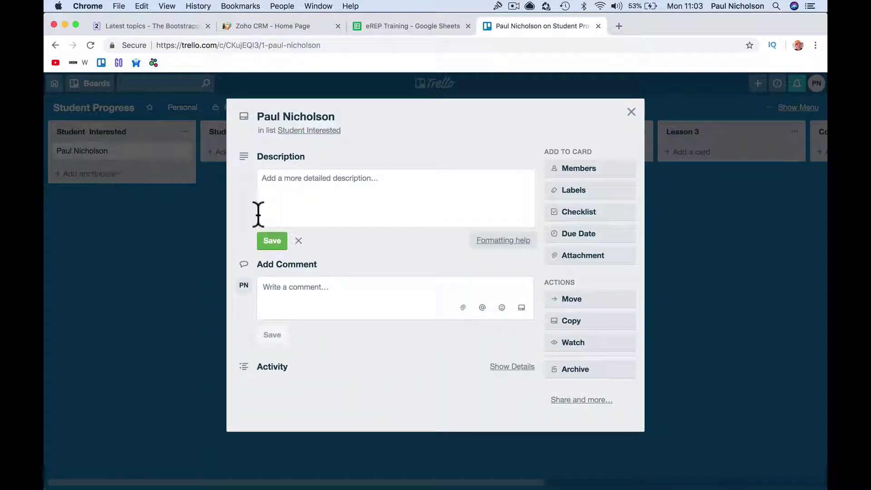
pyautogui.click(296, 199)
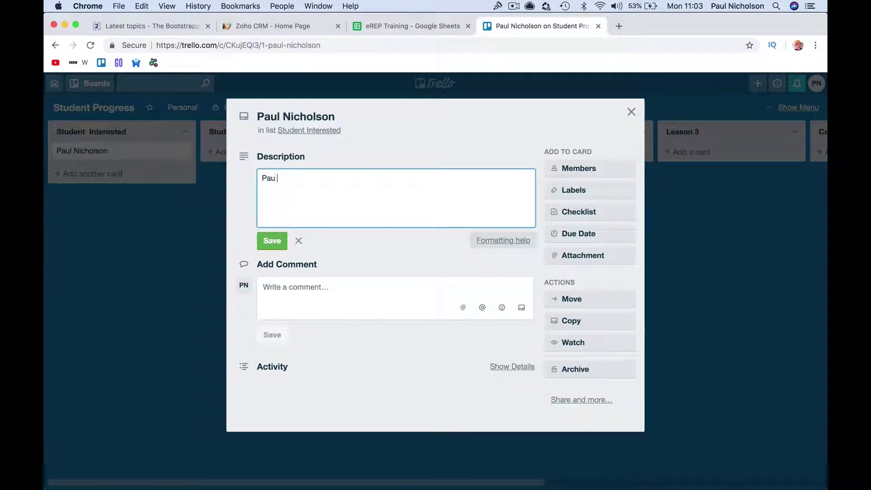
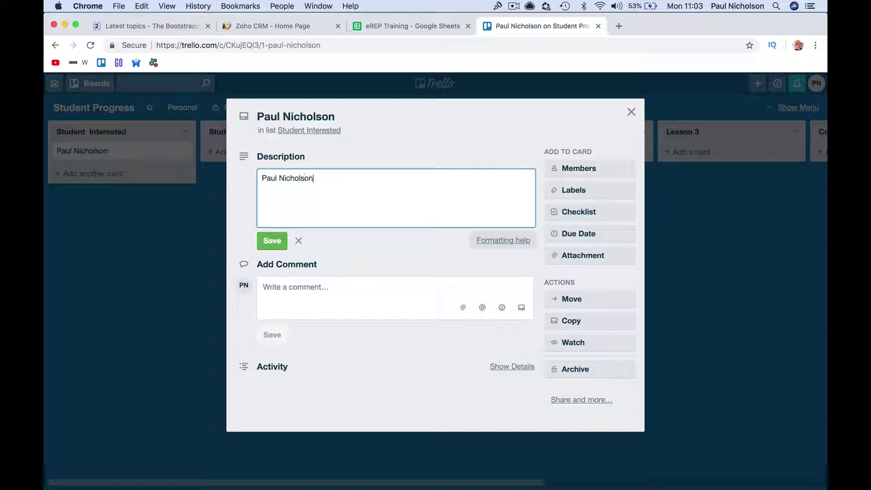
pyautogui.write('Doncaster')
pyautogui.press('Return')
pyautogui.write('Happy-Me Ltd.')
pyautogui.click(271, 240)
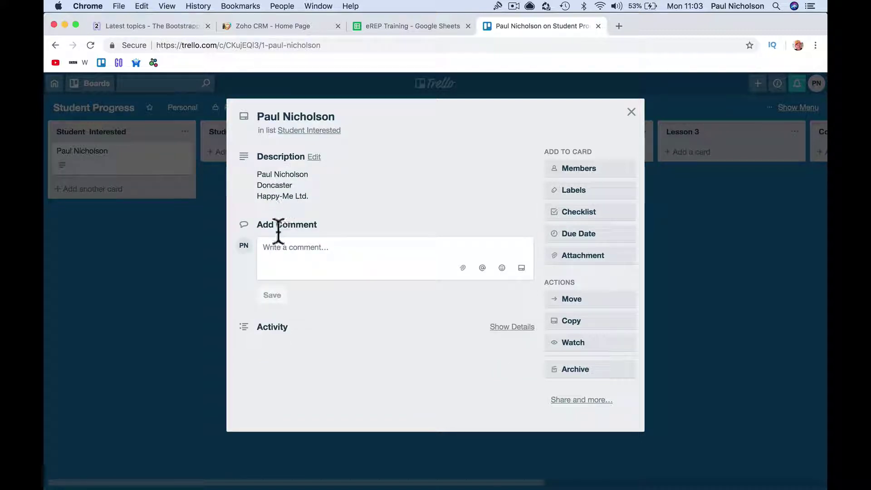
# - Comment on the card that the student is interested in joining and needs follow-up
pyautogui.click(284, 272)
pyautogui.write('Paul in')
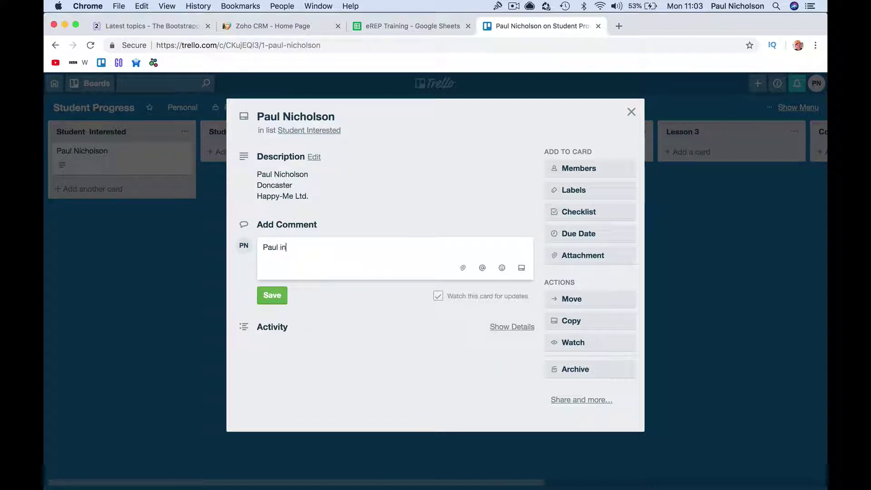
pyautogui.write('terested in joing ing needs')
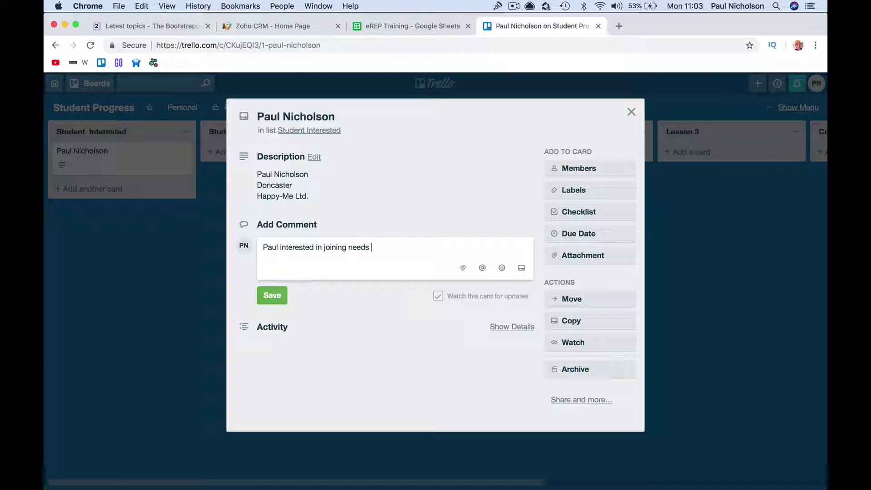
pyautogui.write(' follow up.')
pyautogui.press('Return')
pyautogui.click(271, 318)
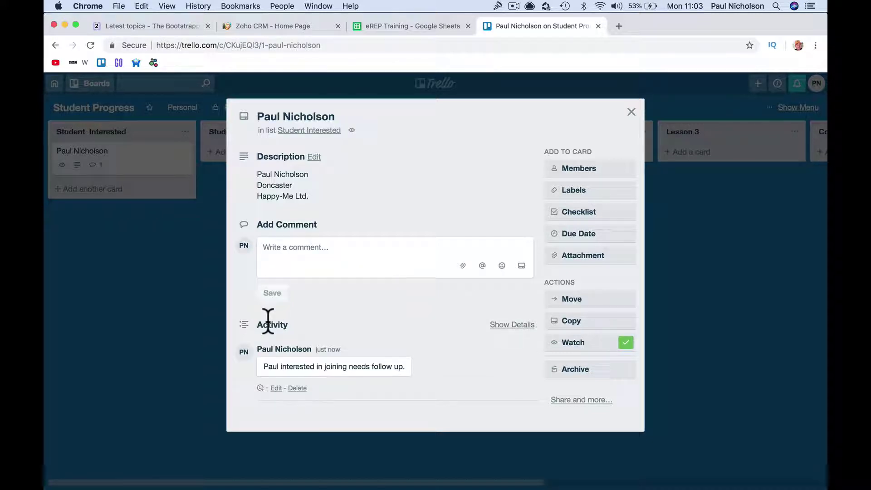
# - Move the student card to Student Signup and comment that the student signed and paid
pyautogui.click(631, 112)
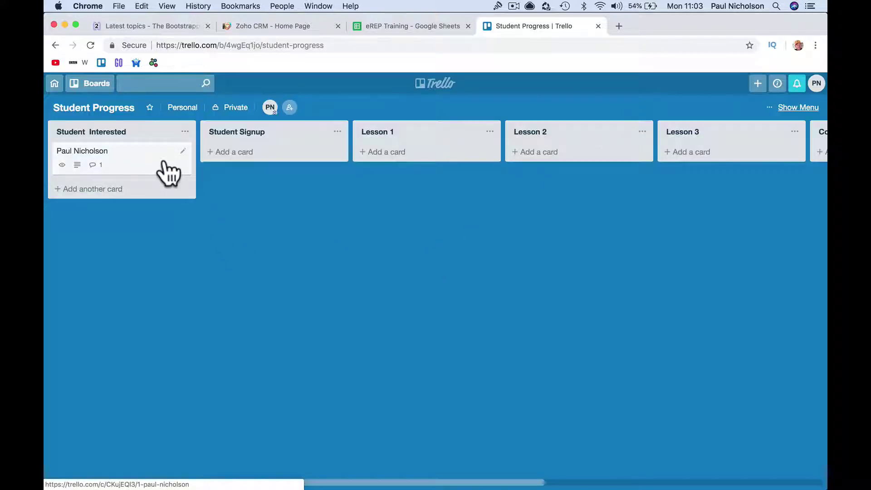
pyautogui.hscroll(10, 411, 254)
pyautogui.hscroll(-10, 435, 262)
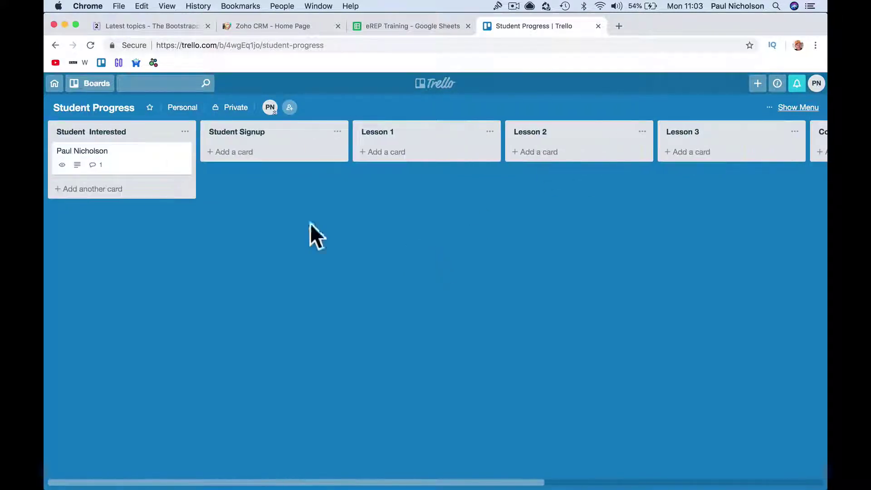
pyautogui.moveTo(109, 159); pyautogui.dragTo(236, 181)
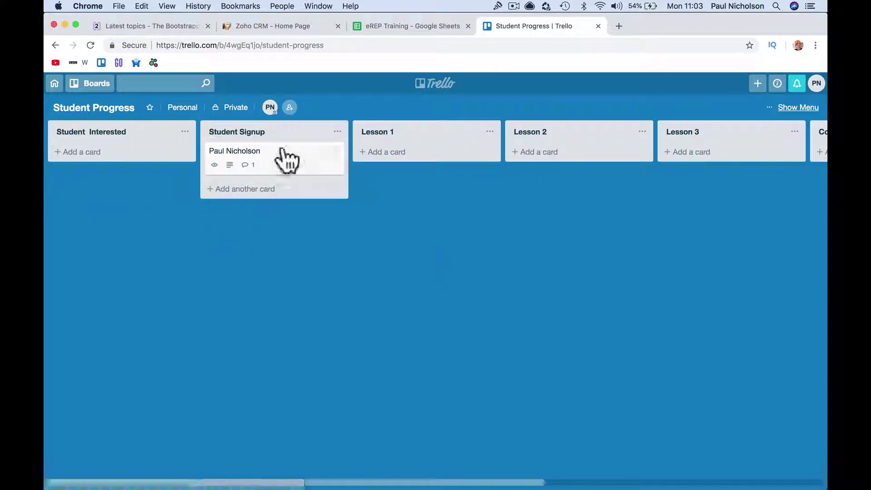
pyautogui.click(259, 160)
pyautogui.click(287, 253)
pyautogui.write('Paul Sig')
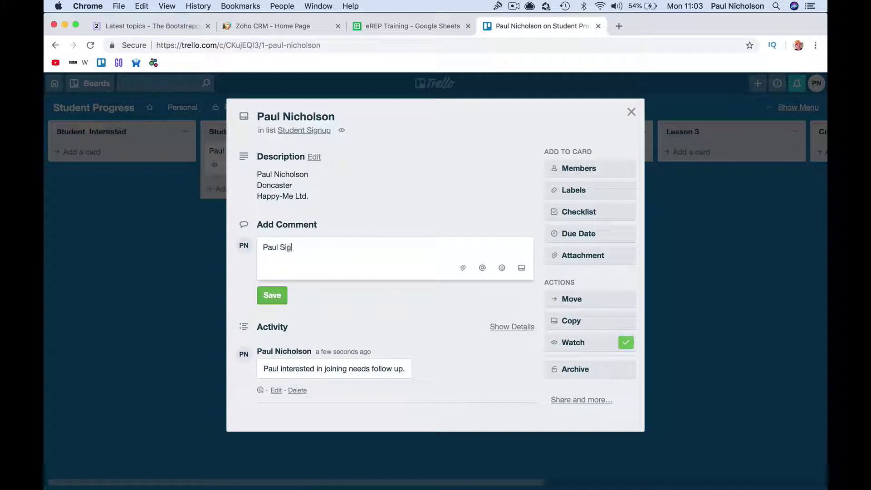
pyautogui.write('ned and paid.')
pyautogui.click(271, 295)
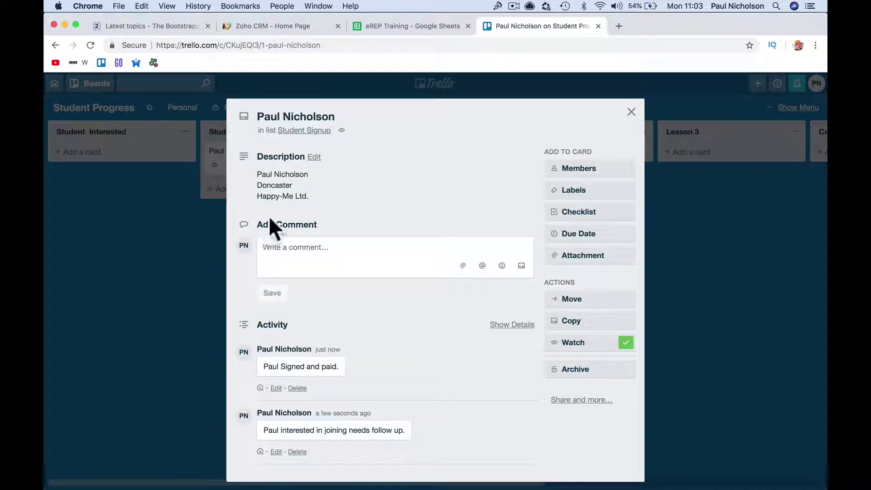
# - Move the student card into Lesson 1 and reopen it
pyautogui.click(640, 116)
pyautogui.moveTo(309, 173); pyautogui.dragTo(436, 182)
pyautogui.click(442, 166)
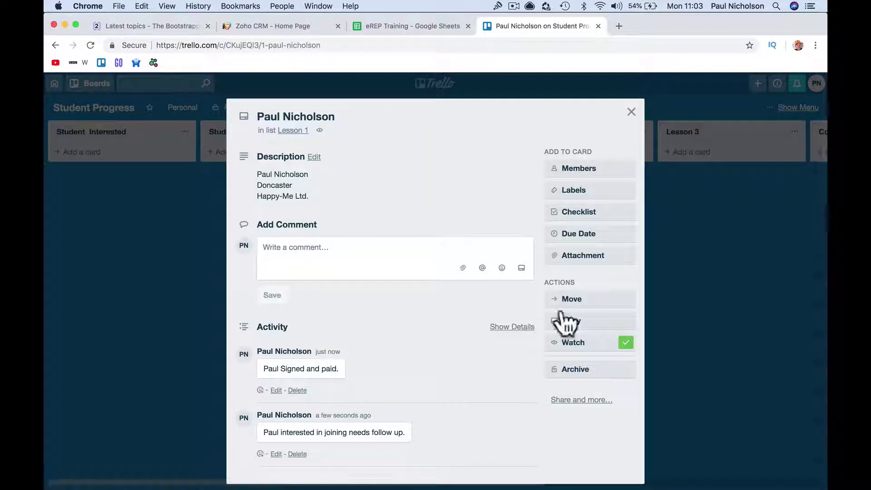
# - Add a checklist to the card with the item 'Student Information'
pyautogui.click(586, 256)
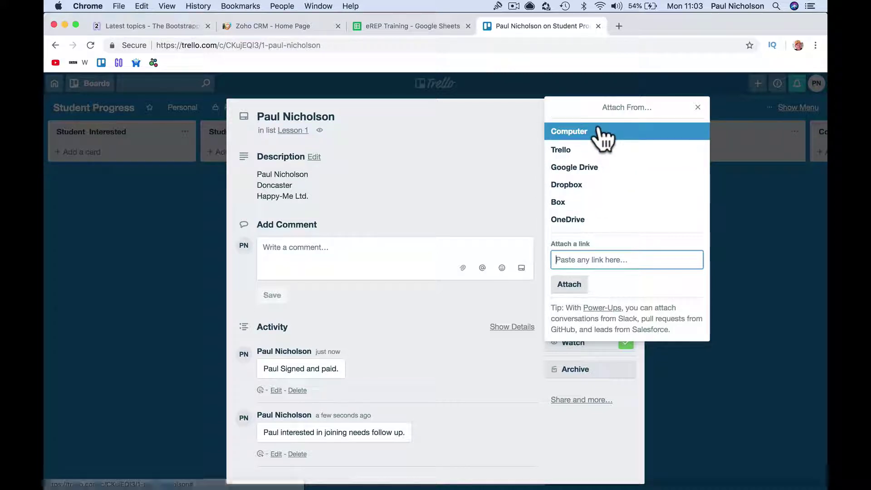
pyautogui.click(480, 197)
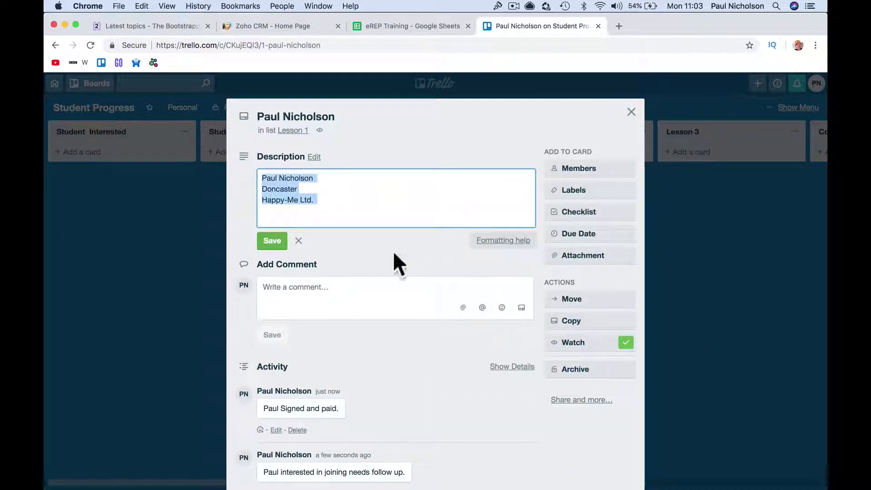
pyautogui.click(395, 266)
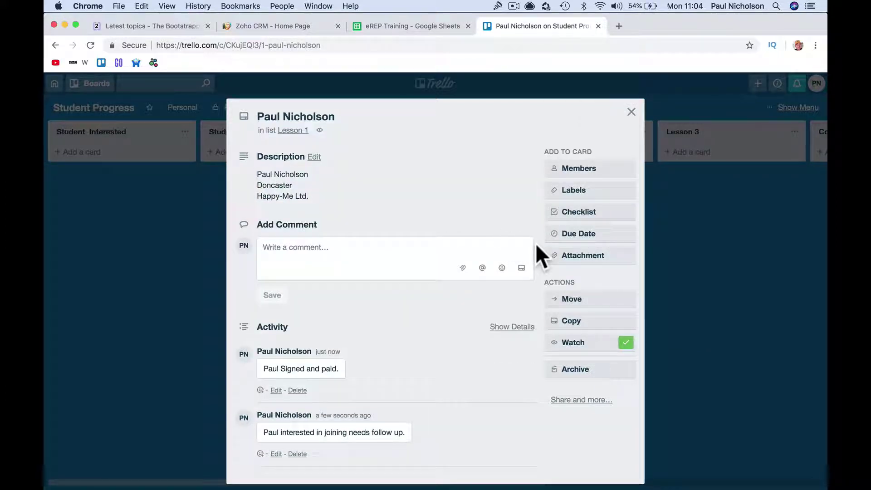
pyautogui.click(560, 219)
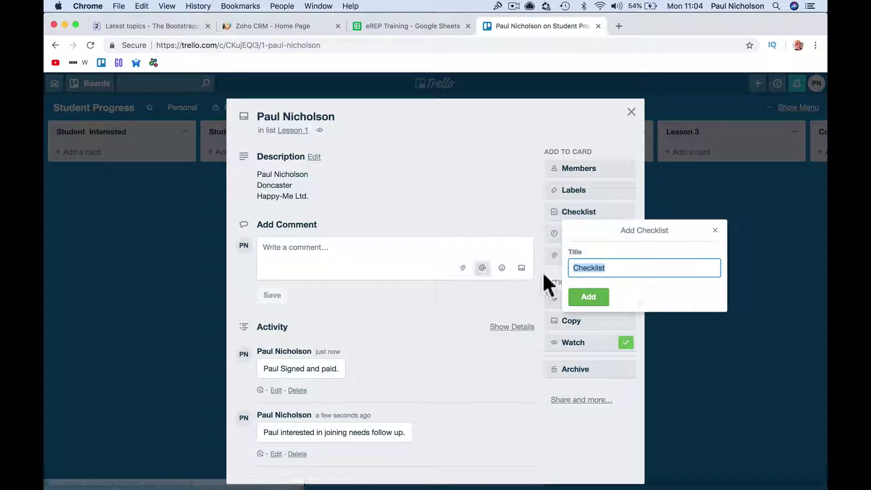
pyautogui.click(600, 297)
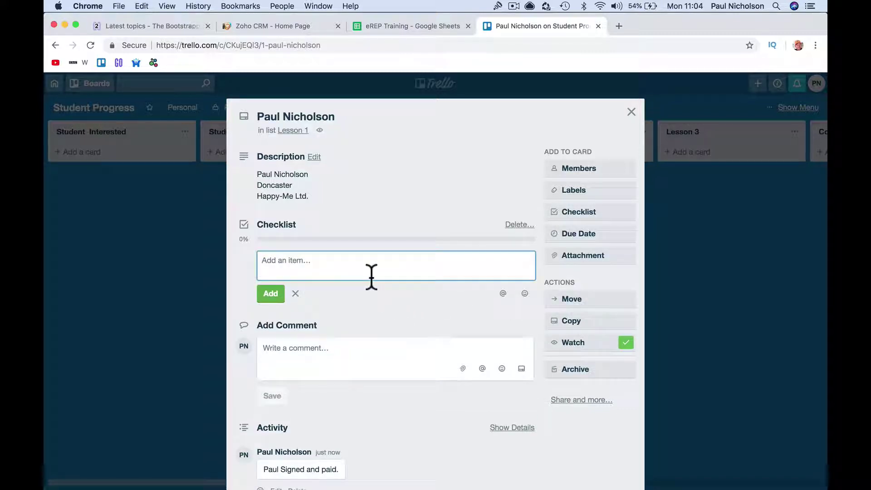
pyautogui.write('Student ')
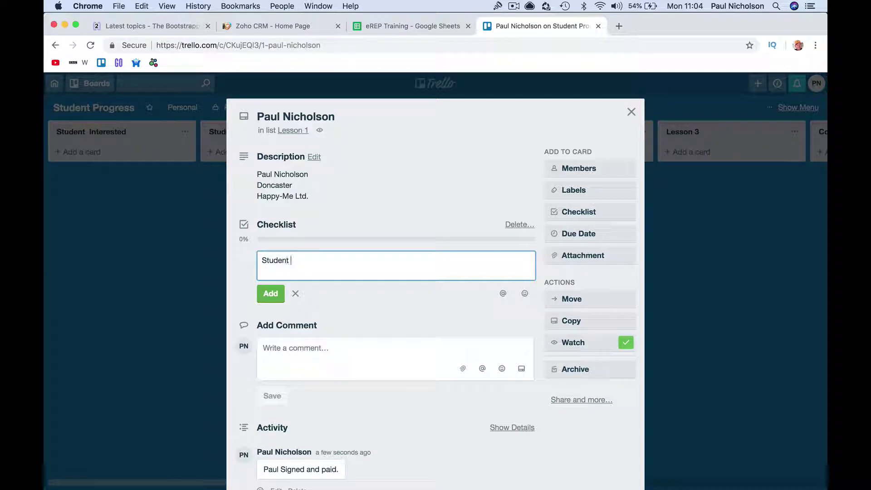
pyautogui.write('Onformation')
pyautogui.press('BackSpace')
pyautogui.press('BackSpace')
pyautogui.press('BackSpace')
pyautogui.press('BackSpace')
pyautogui.press('BackSpace')
pyautogui.write('Information')
pyautogui.press('Return')
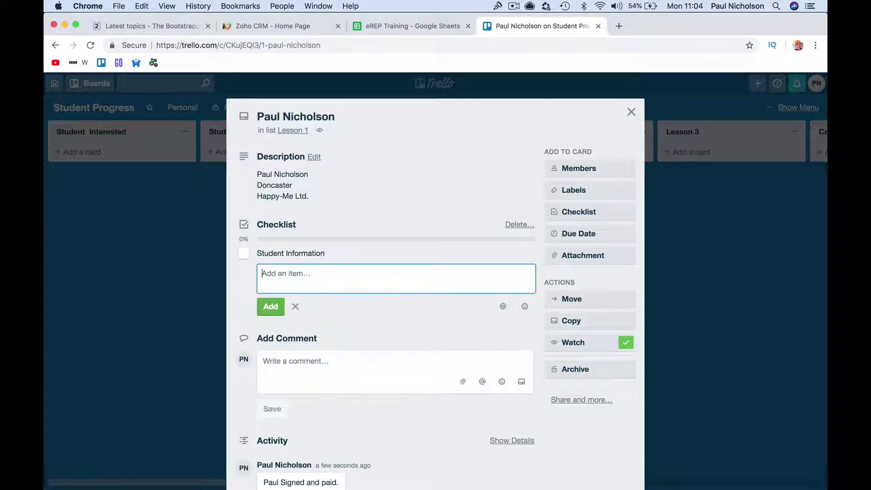
# - Add checklist items 'Credit Card Detail', 'Pre requisite completed' and 'previous student'
pyautogui.write('d')
pyautogui.press('BackSpace')
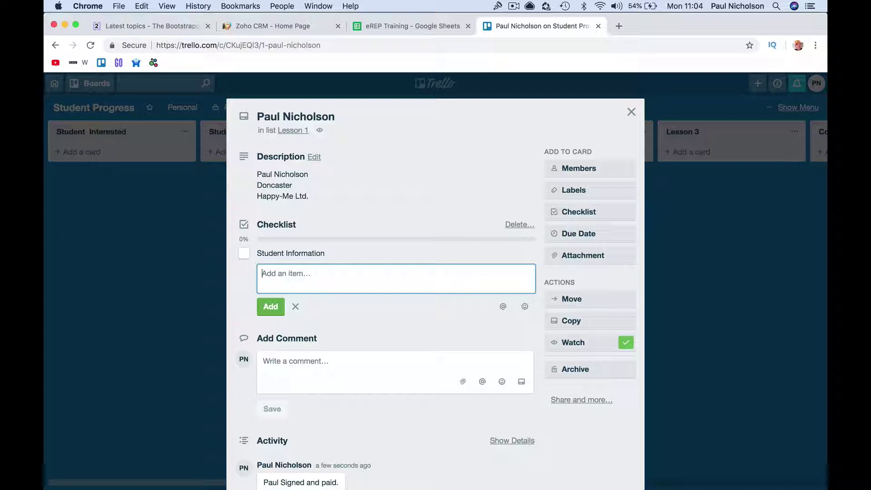
pyautogui.write('Credit Card Detail')
pyautogui.press('Return')
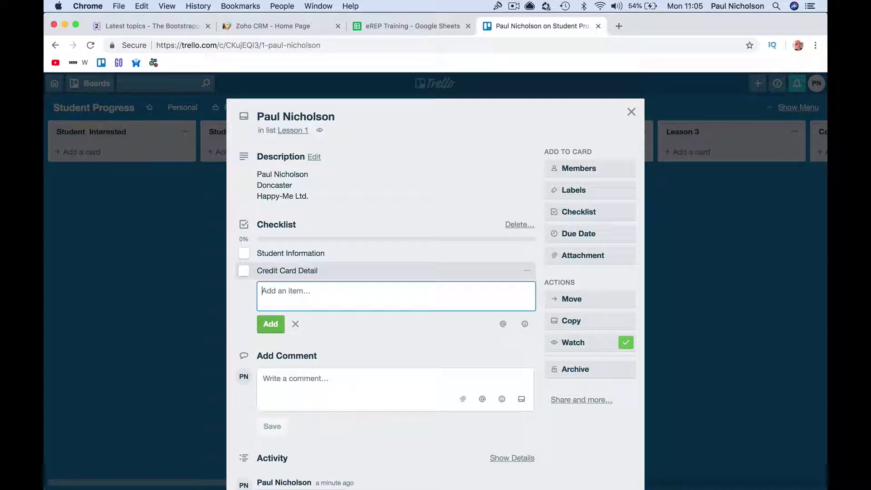
pyautogui.write('Pre req')
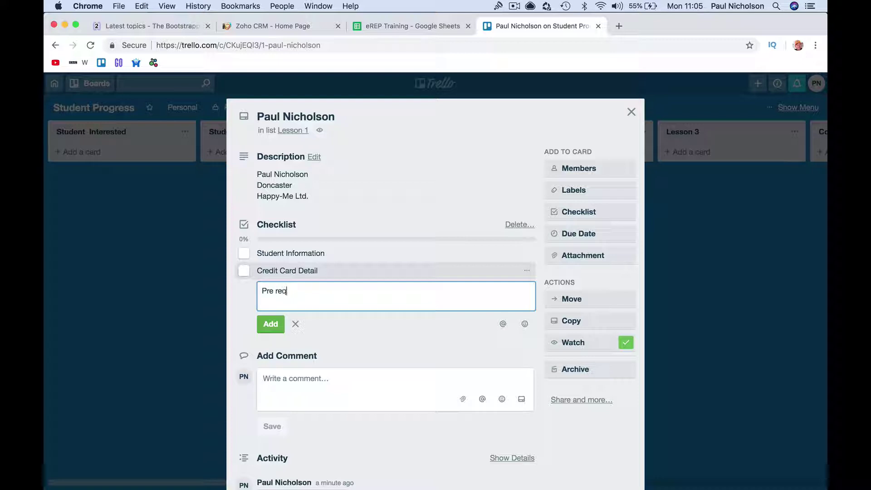
pyautogui.write('uistie')
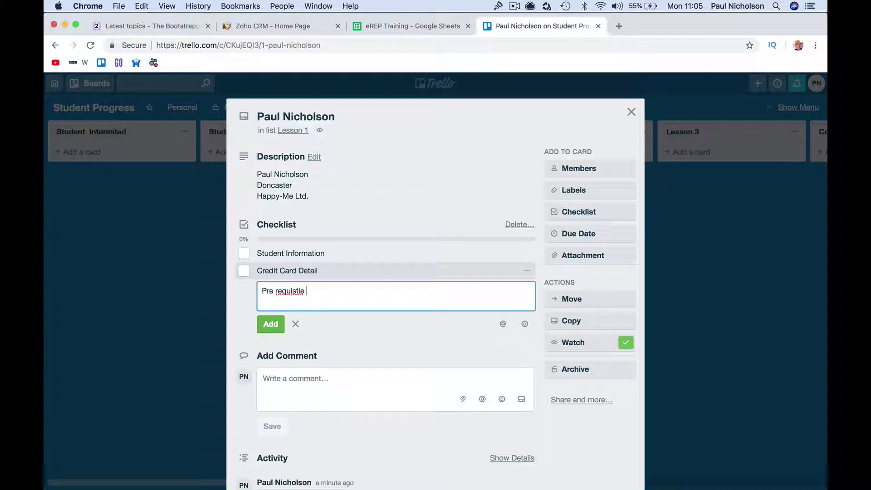
pyautogui.rightClick(298, 292)
pyautogui.click(330, 297)
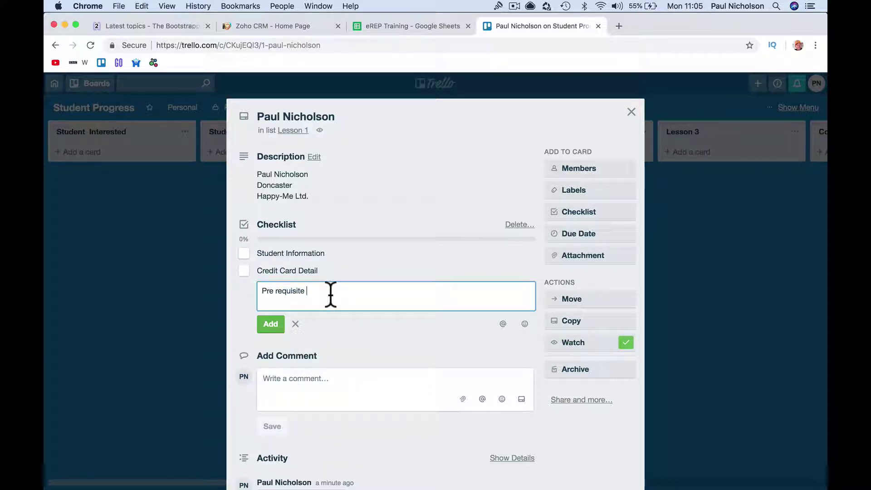
pyautogui.write('completed')
pyautogui.press('Return')
pyautogui.write('previ')
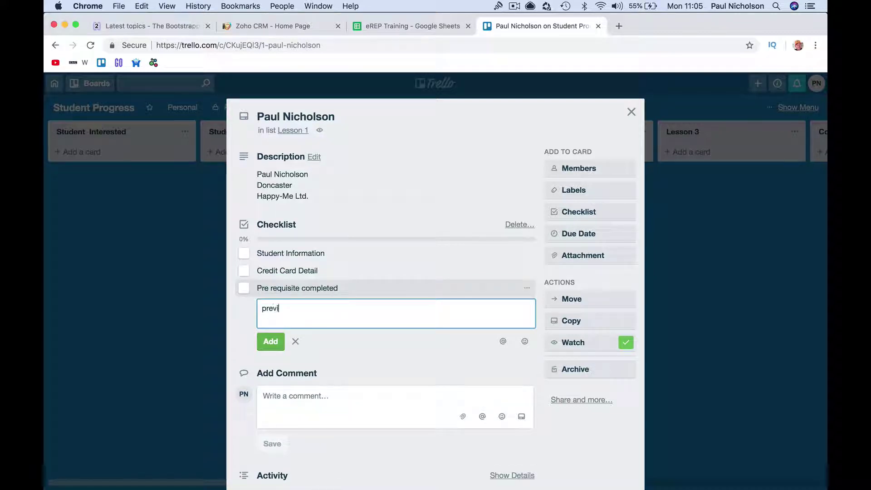
pyautogui.write('ous student')
pyautogui.press('Return')
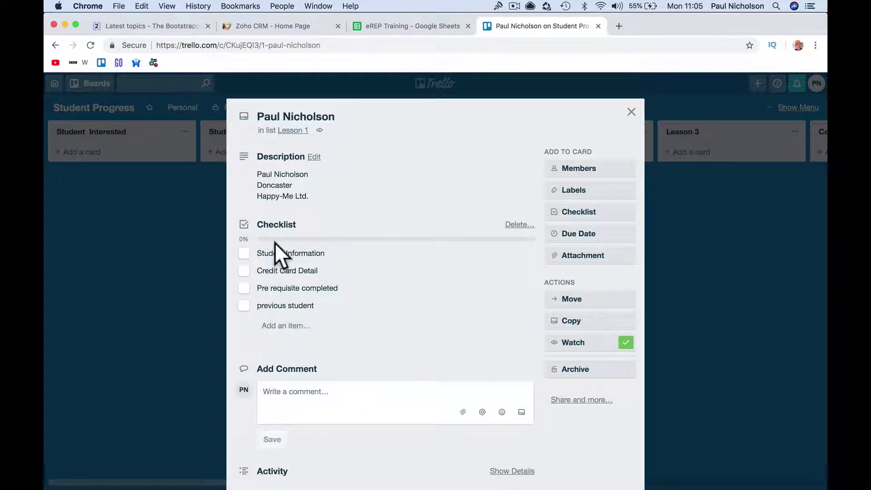
# - Tick Student Information, Credit Card Detail and Pre requisite completed, then move the card to Lesson 3
pyautogui.click(189, 272)
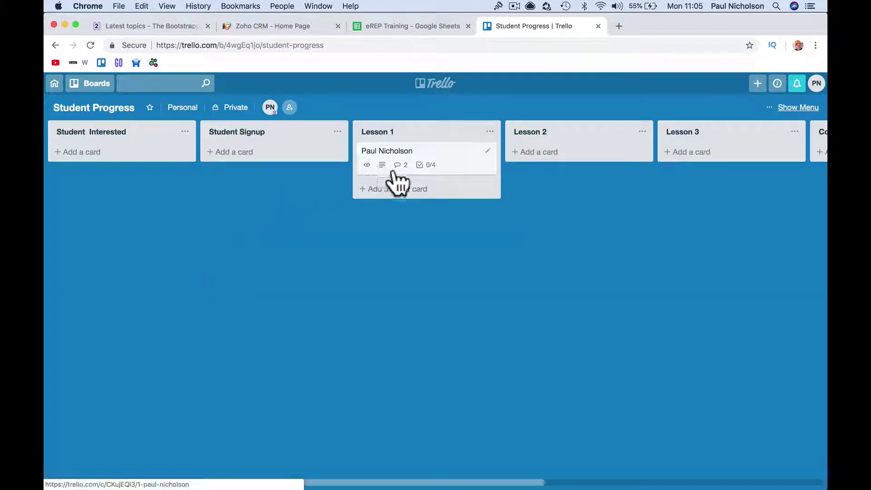
pyautogui.click(433, 177)
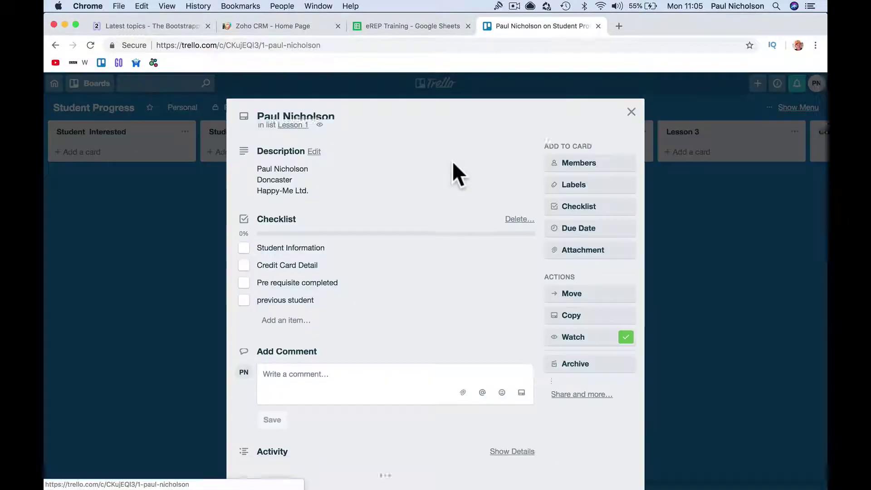
pyautogui.click(244, 253)
pyautogui.click(244, 271)
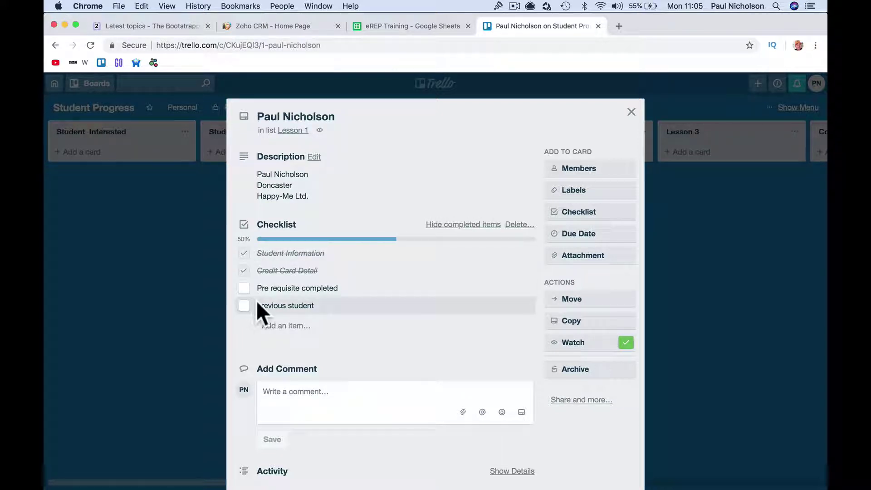
pyautogui.click(244, 288)
pyautogui.click(188, 355)
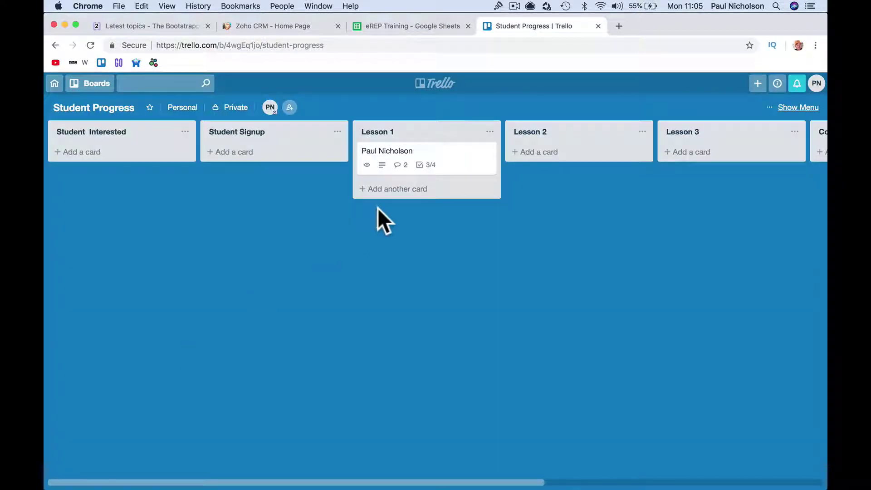
pyautogui.moveTo(453, 159); pyautogui.dragTo(698, 167)
# - Add two new student cards to Student Interested and drag them onward into Student Signup and Lesson 1
pyautogui.click(143, 153)
pyautogui.write('Jo')
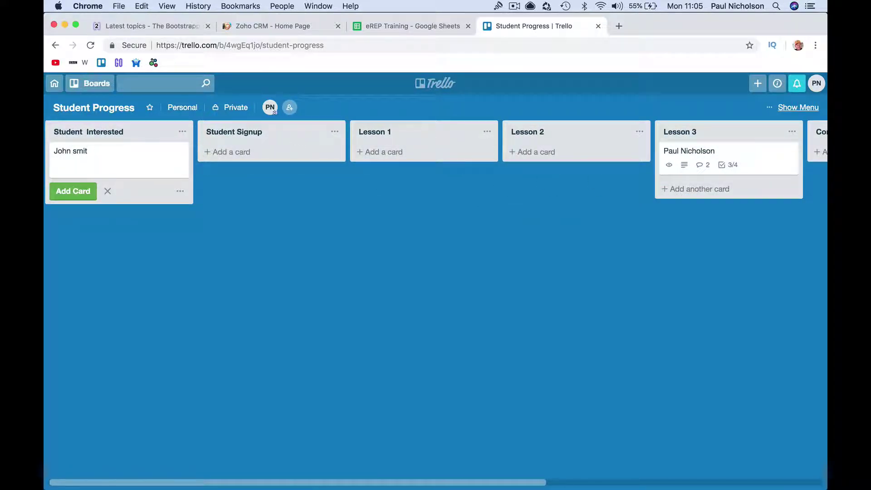
pyautogui.write('hn Smith')
pyautogui.press('Return')
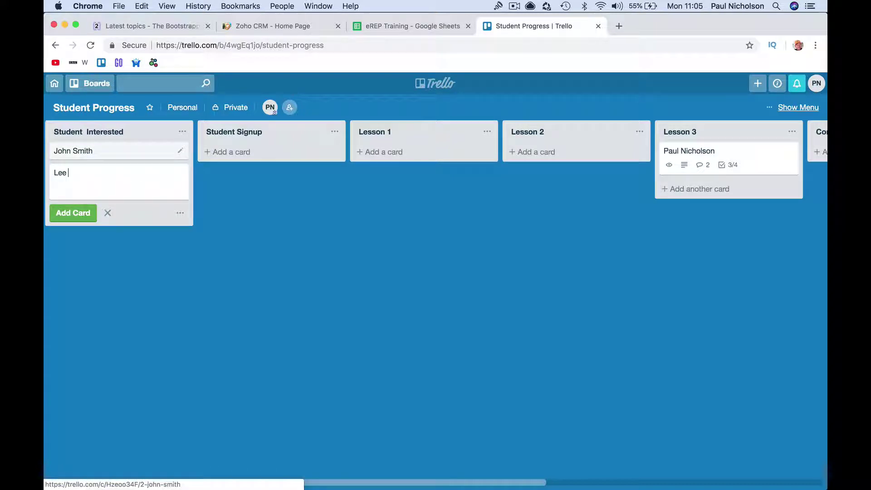
pyautogui.press('Return')
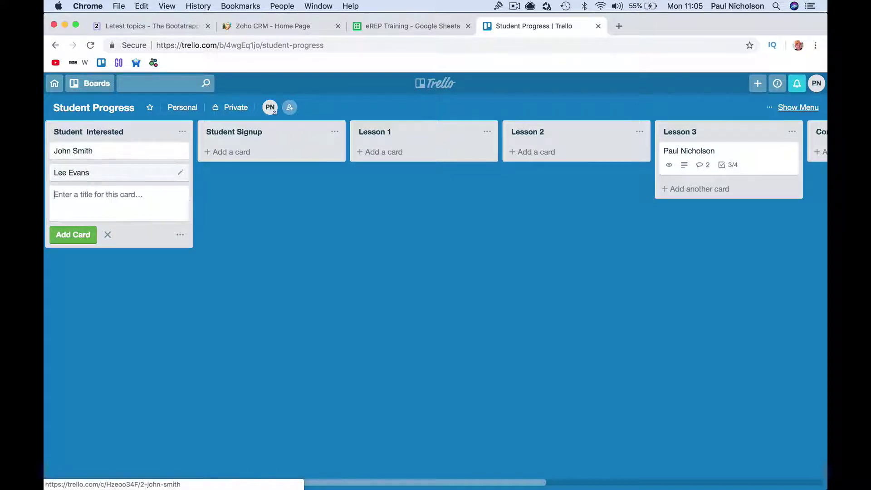
pyautogui.moveTo(104, 153); pyautogui.dragTo(245, 154)
pyautogui.moveTo(149, 161); pyautogui.dragTo(554, 151)
# - Review the board settings' add/remove member and commenting permissions, then return to the main menu
pyautogui.hscroll(10, 407, 202)
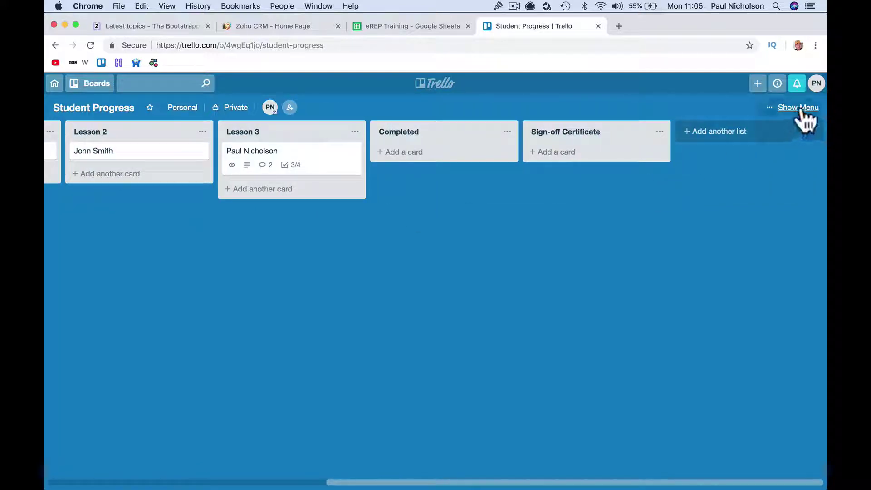
pyautogui.click(800, 107)
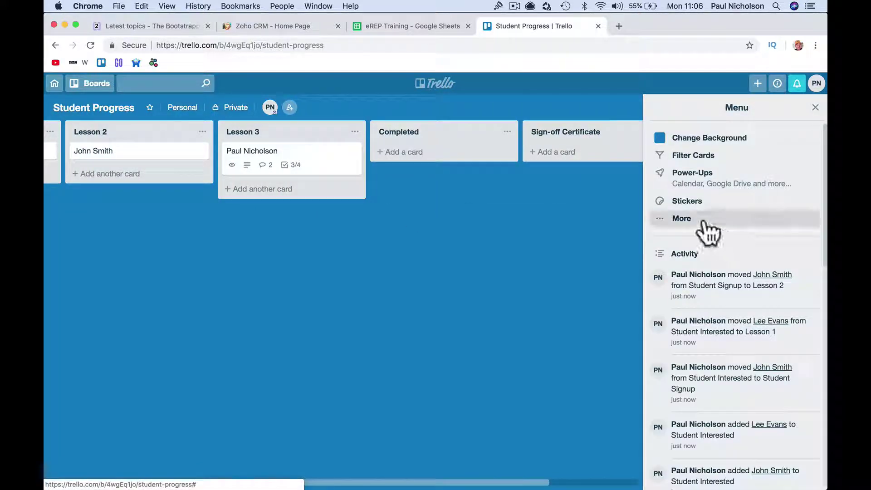
pyautogui.click(721, 222)
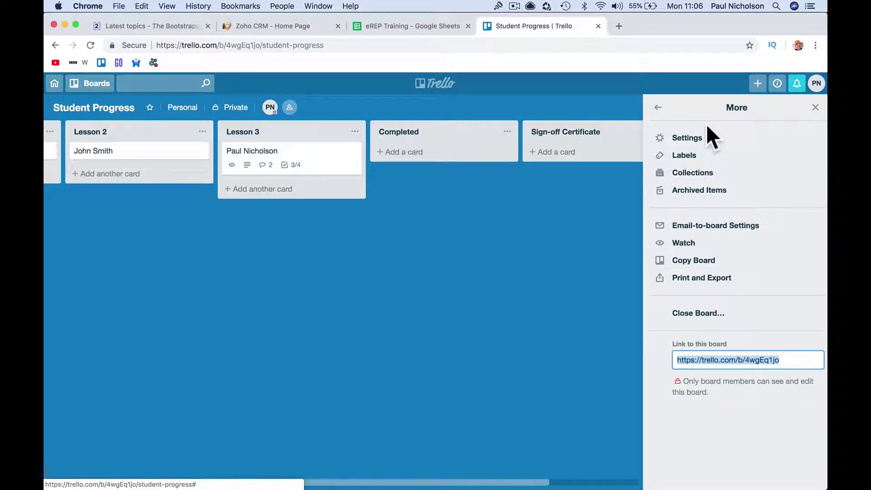
pyautogui.click(658, 107)
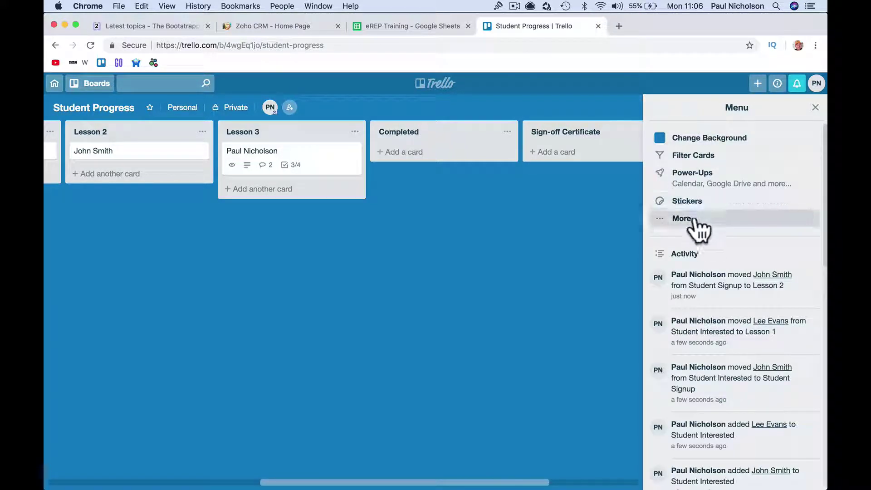
pyautogui.click(691, 220)
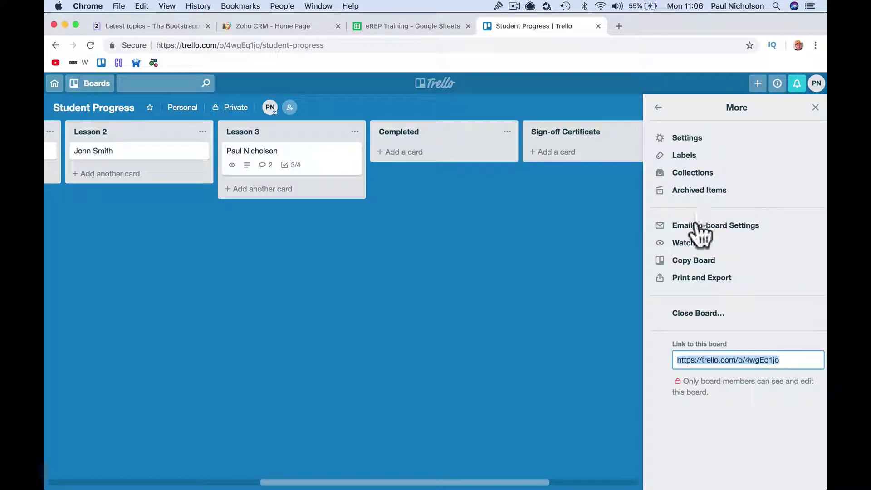
pyautogui.click(703, 139)
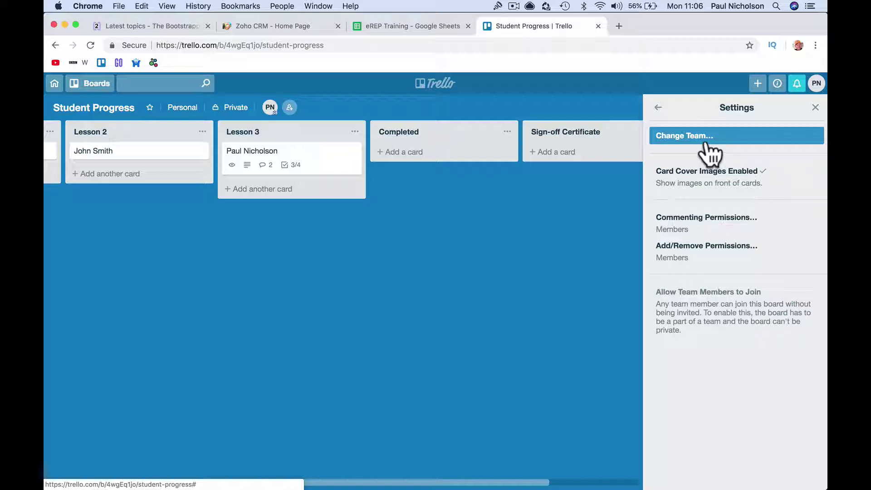
pyautogui.click(707, 253)
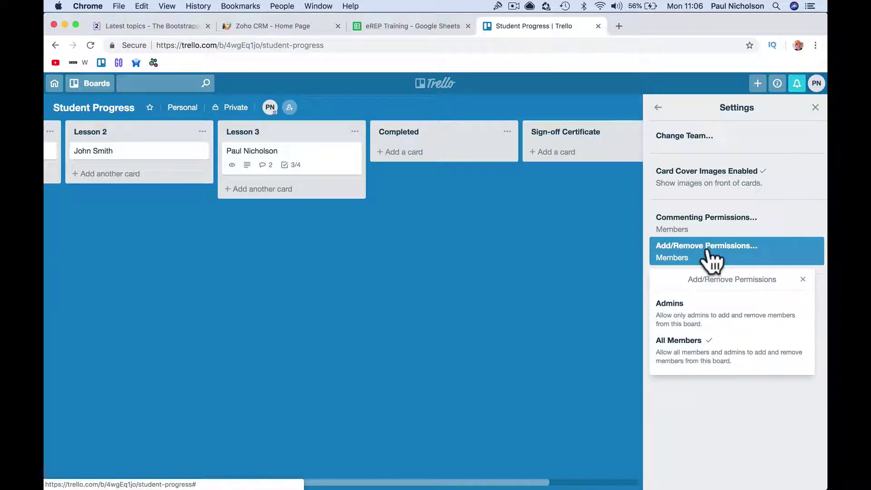
pyautogui.click(735, 227)
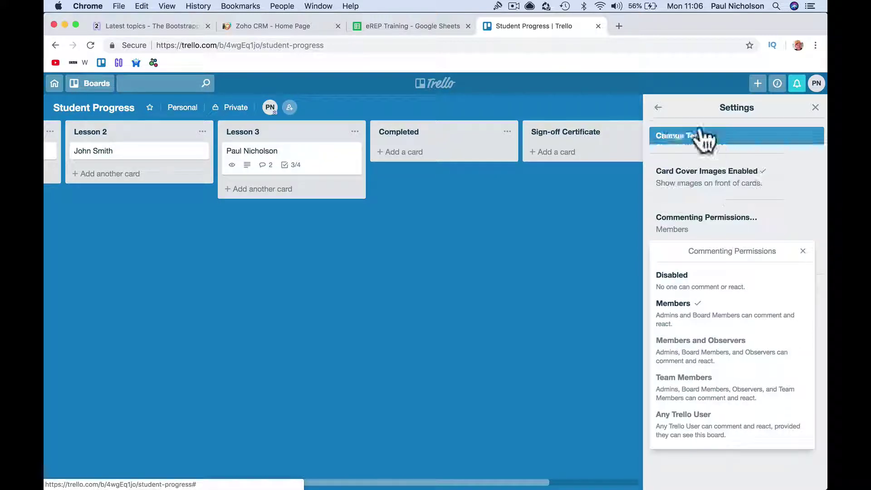
pyautogui.click(669, 116)
pyautogui.click(658, 108)
pyautogui.click(657, 107)
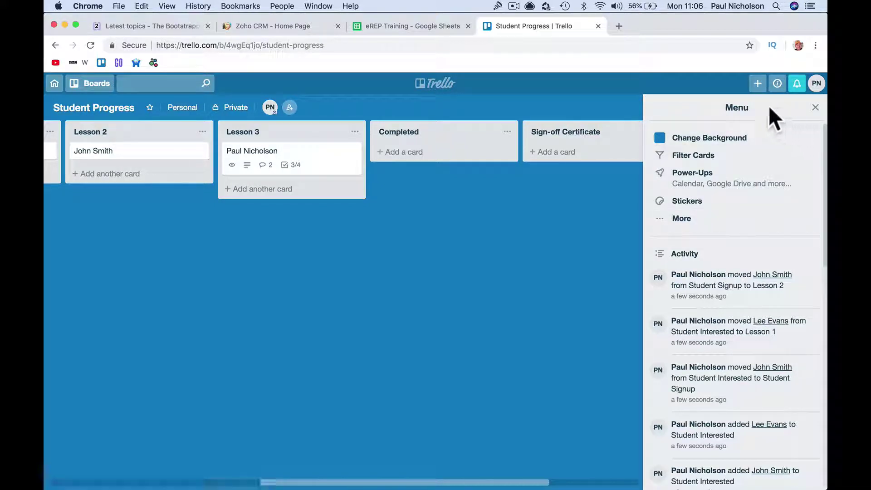
# - Start moving the board to the Staff team via the board menu's More options
pyautogui.click(755, 85)
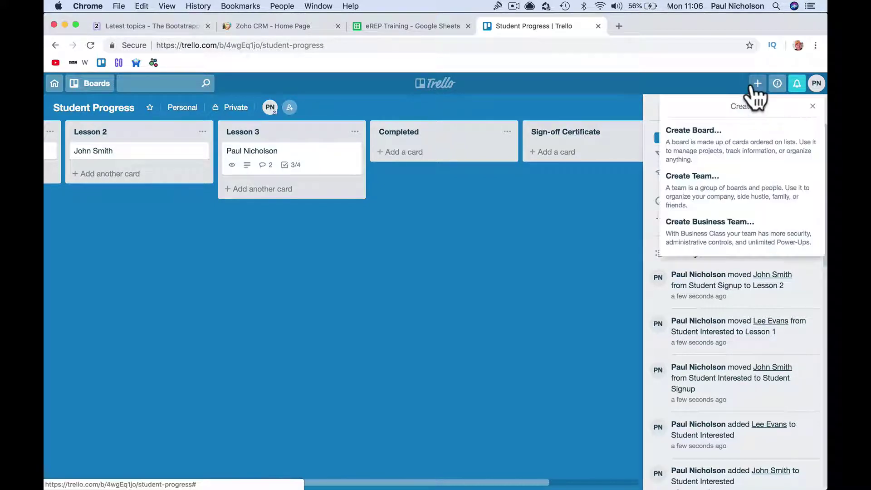
pyautogui.click(730, 177)
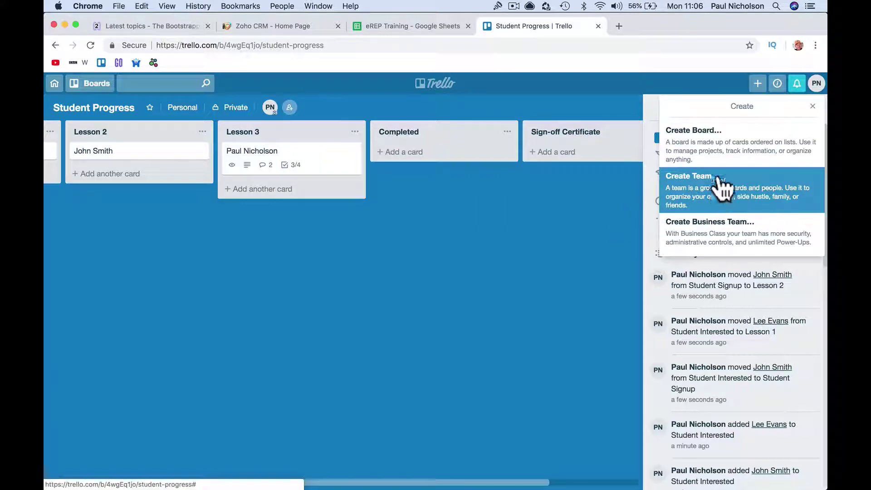
pyautogui.click(577, 258)
pyautogui.click(815, 108)
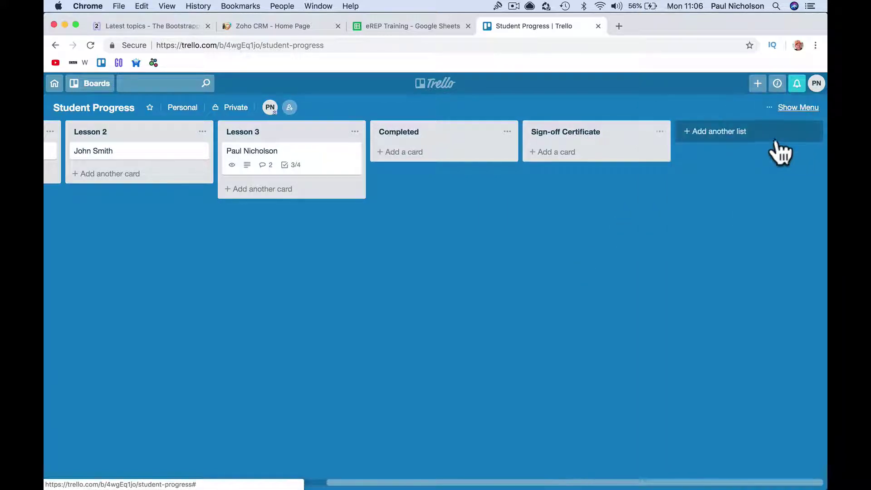
pyautogui.click(797, 108)
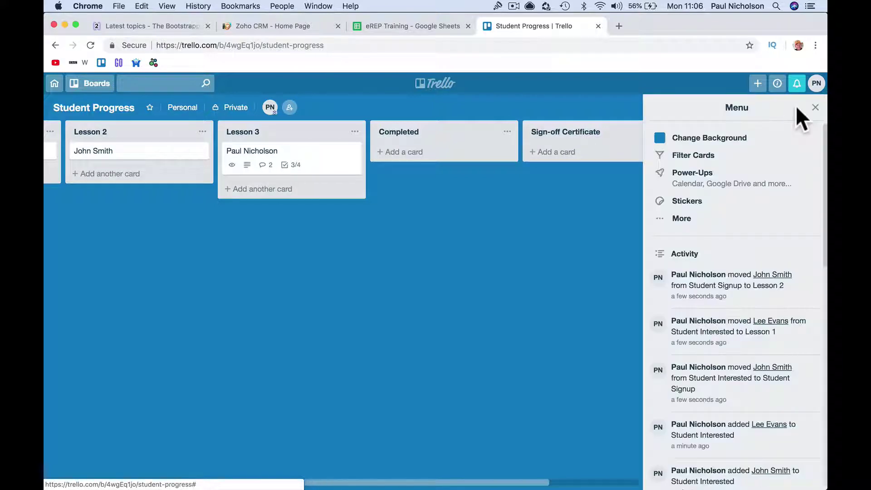
pyautogui.click(683, 219)
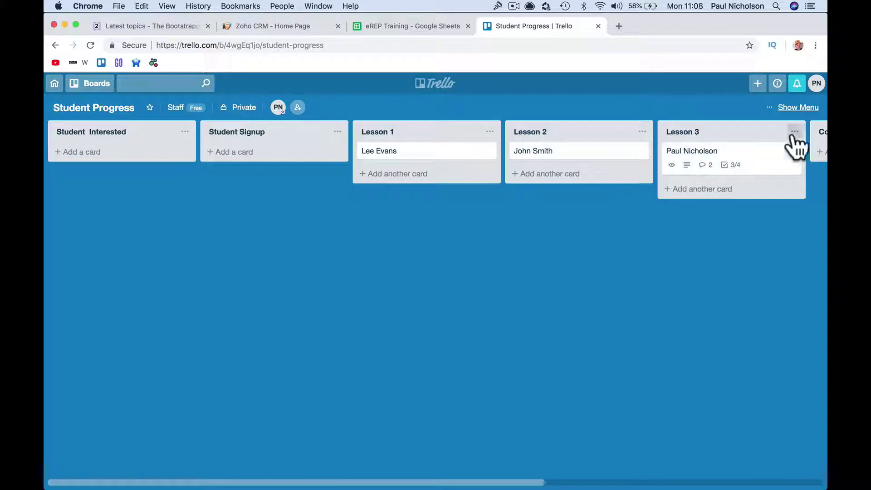
# - Change the board's team from Staff back to Personal Boards
pyautogui.click(808, 108)
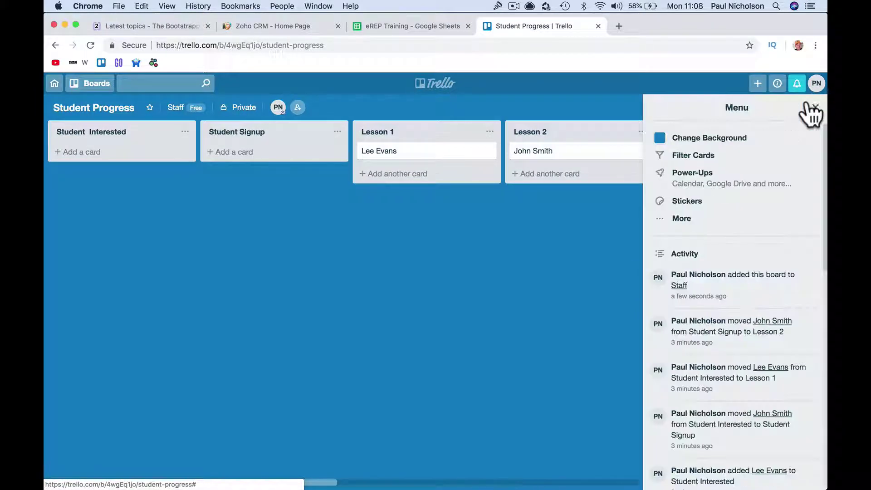
pyautogui.click(746, 218)
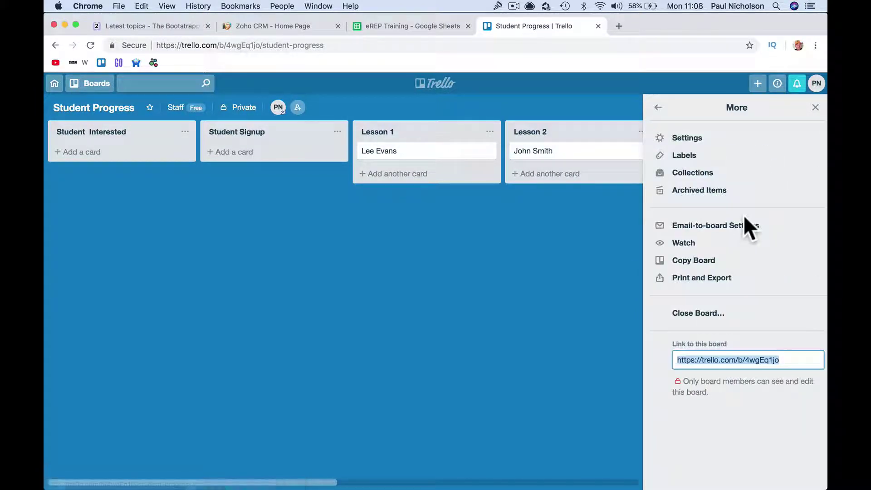
pyautogui.click(736, 138)
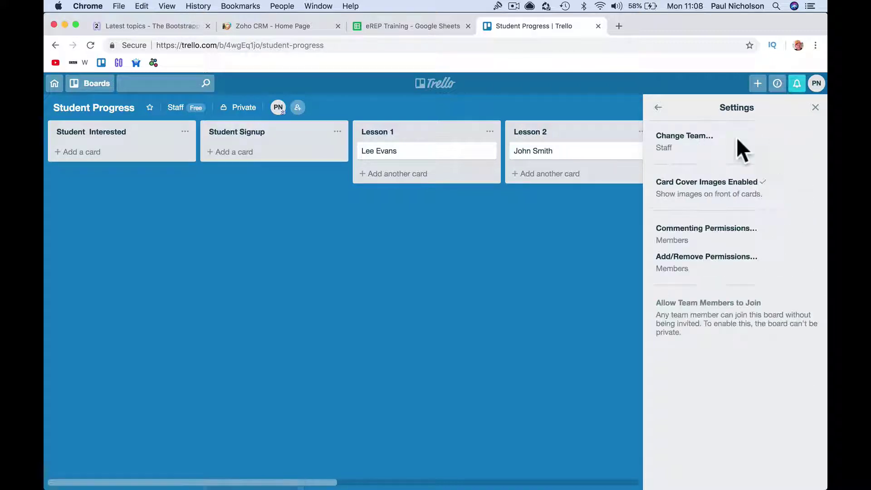
pyautogui.click(700, 141)
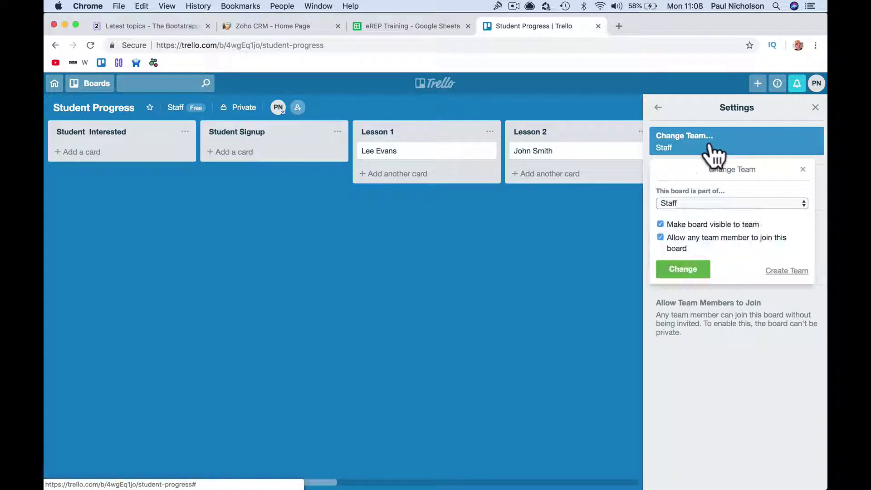
pyautogui.click(697, 201)
pyautogui.click(700, 192)
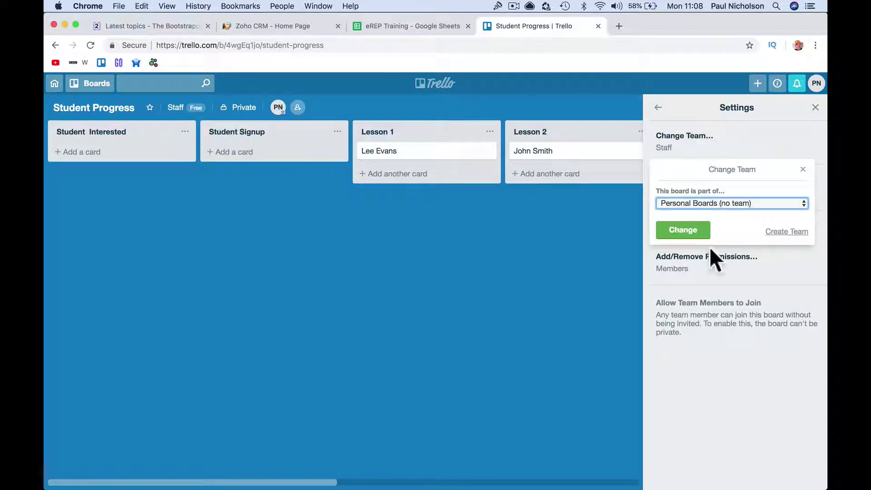
pyautogui.click(694, 232)
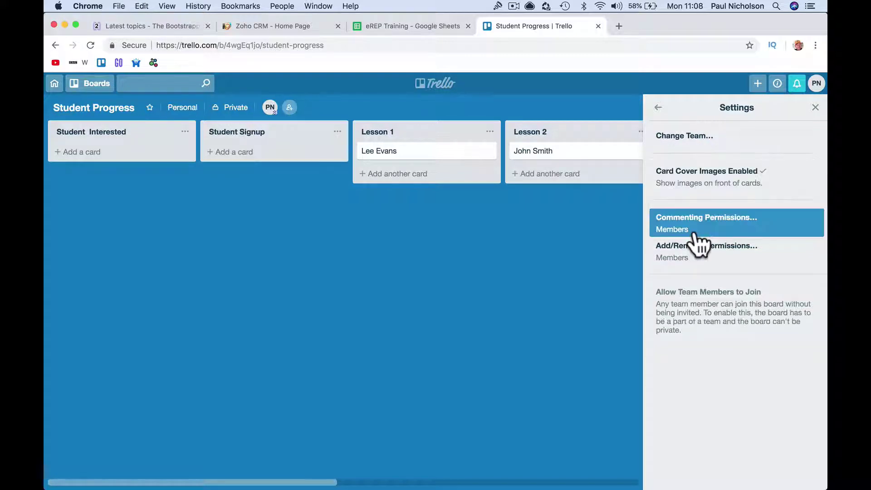
# - Create a new team named 'Teachers' with the description 'Teachers'
pyautogui.click(722, 139)
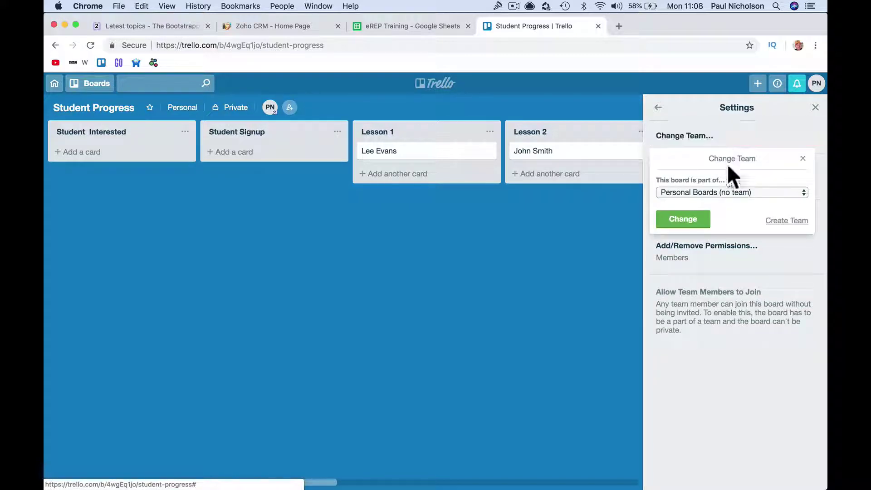
pyautogui.click(774, 222)
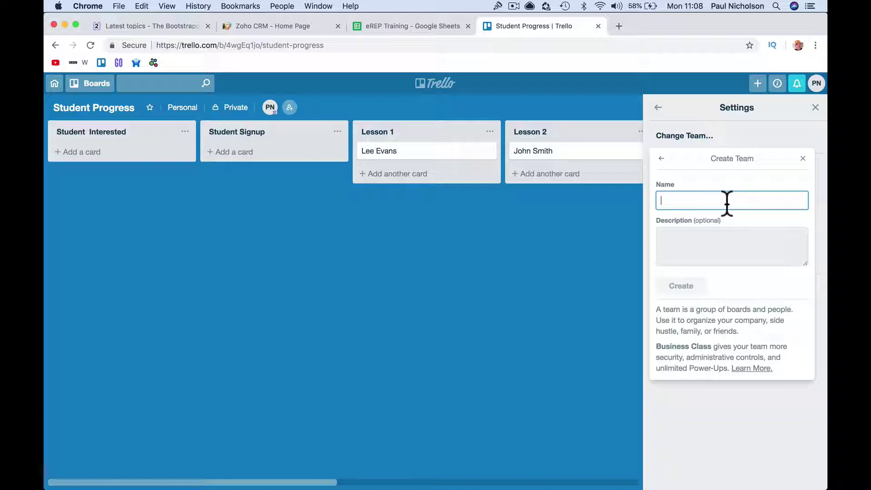
pyautogui.write('Teachers')
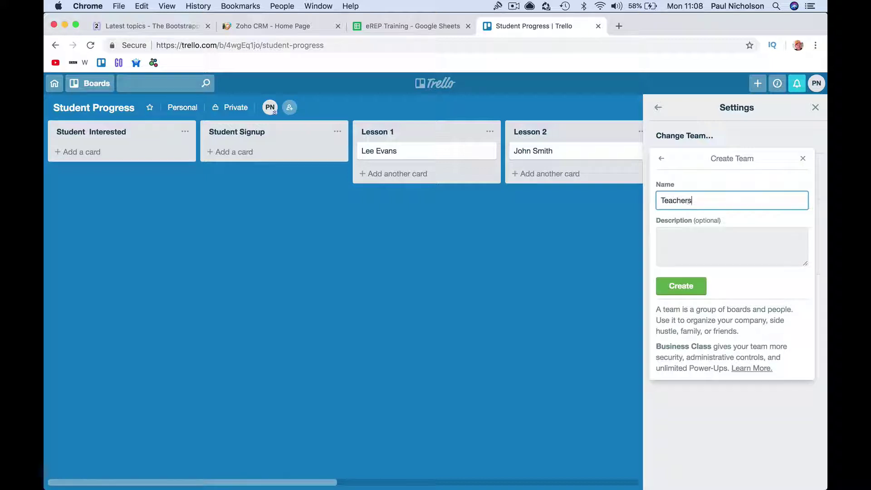
pyautogui.click(740, 244)
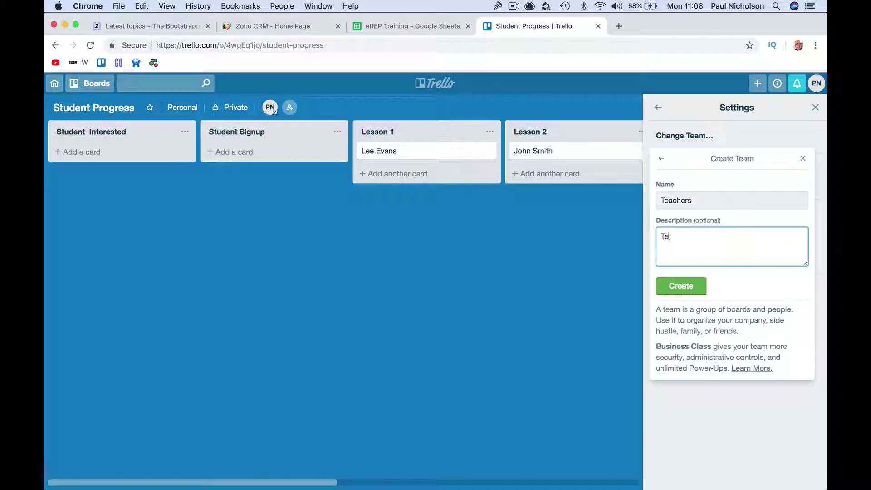
pyautogui.click(691, 289)
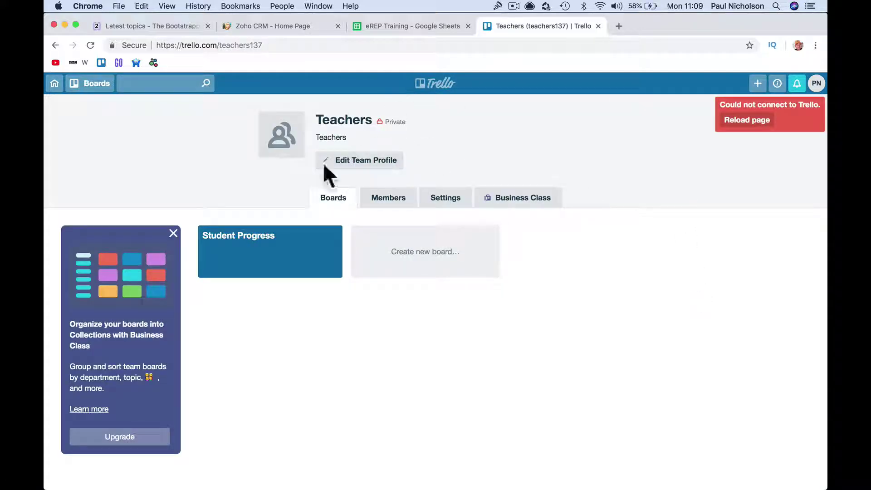
# - From the Teachers members page, invite the first colleague's e-mail address to the team
pyautogui.click(387, 199)
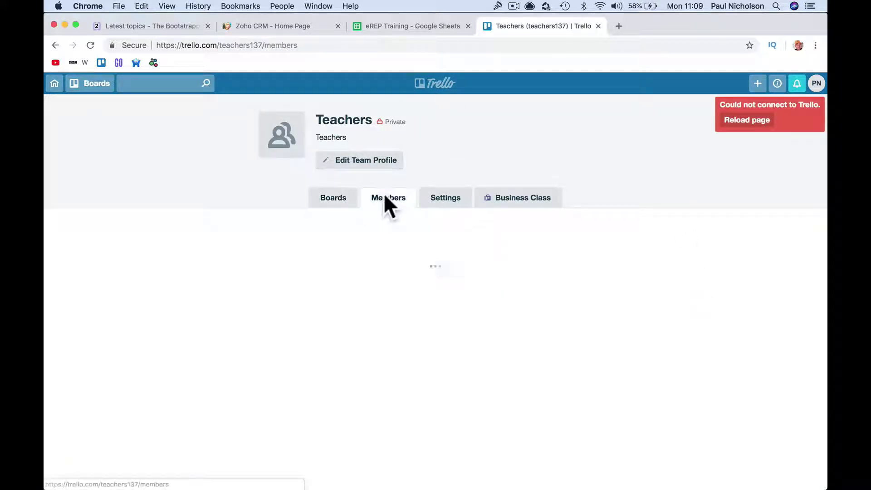
pyautogui.click(423, 372)
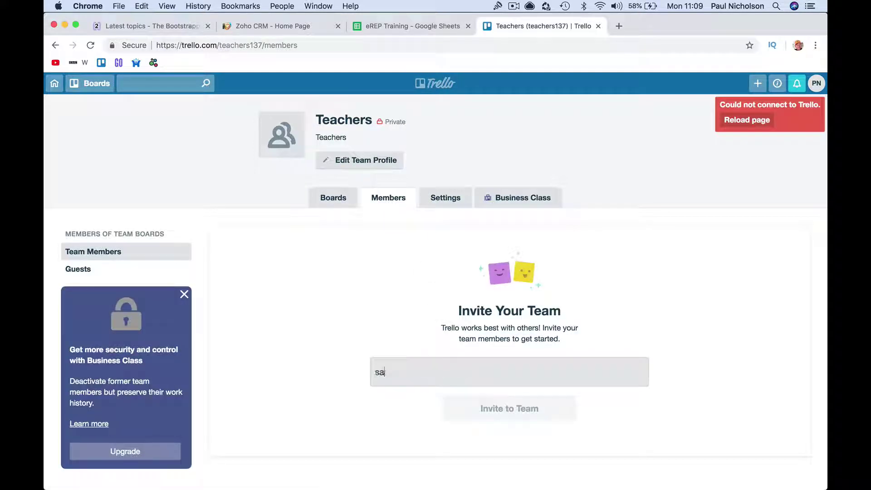
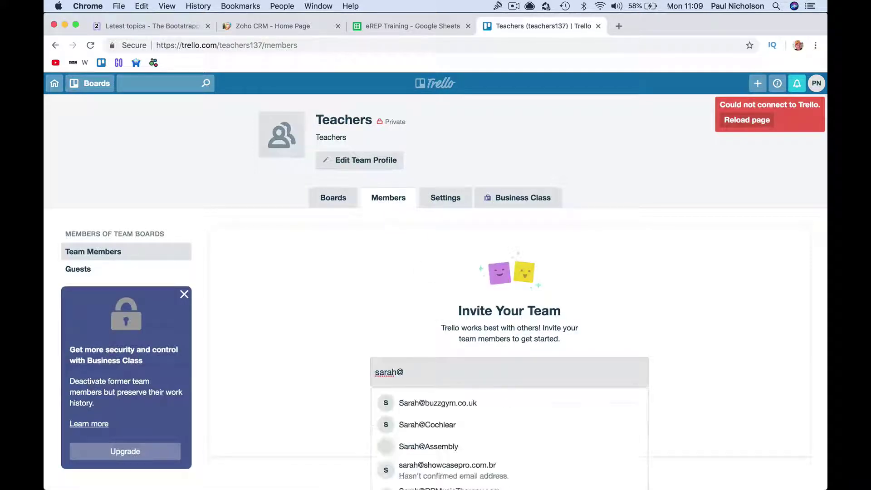
pyautogui.click(469, 412)
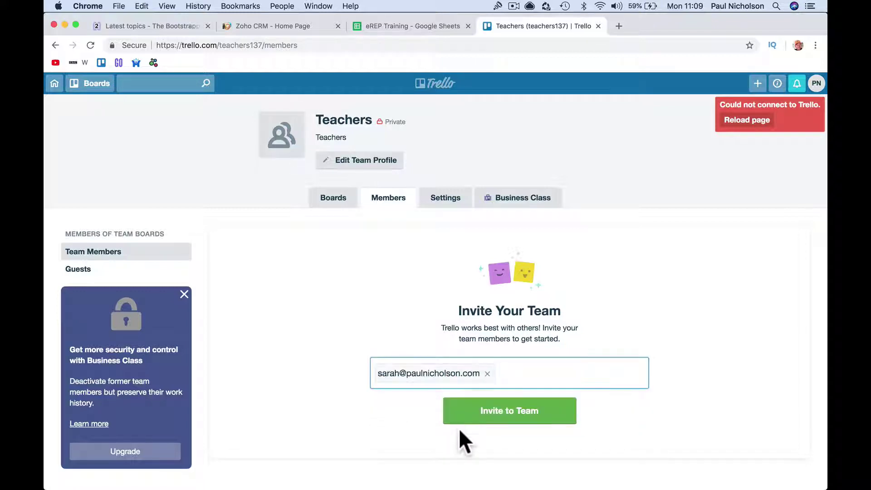
pyautogui.click(472, 414)
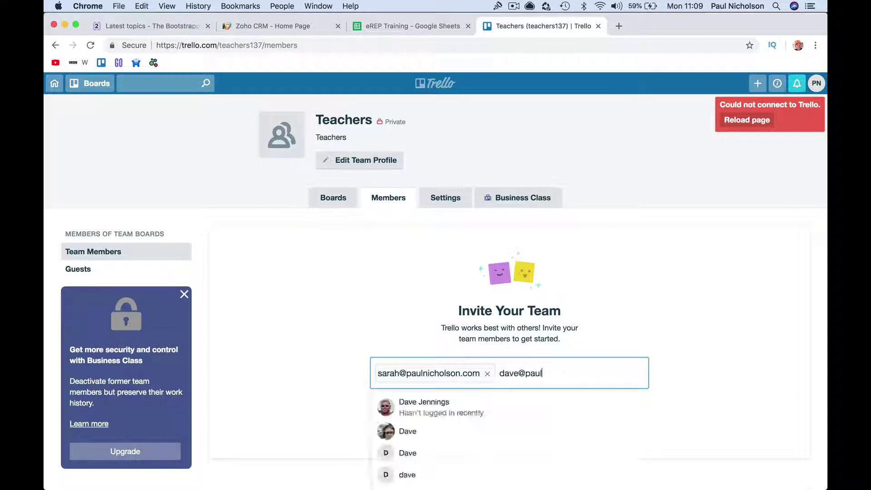
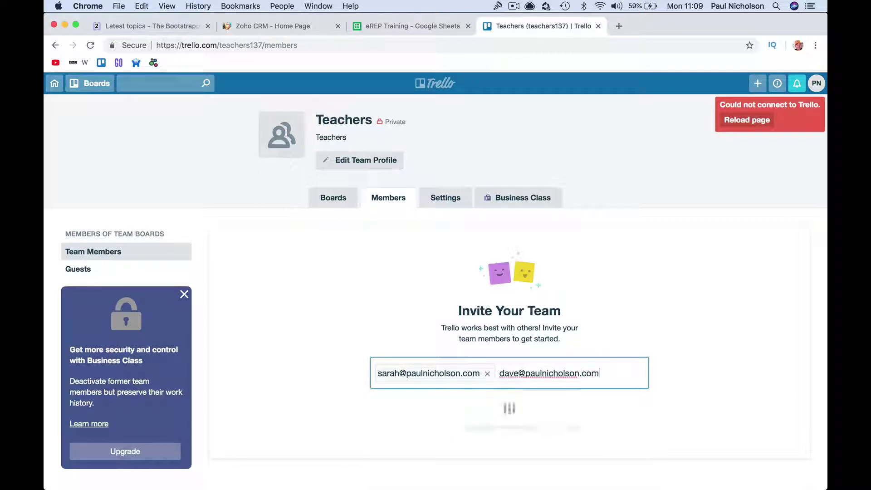
# - Invite a second colleague's e-mail address to the Teachers team
pyautogui.click(503, 410)
pyautogui.click(469, 429)
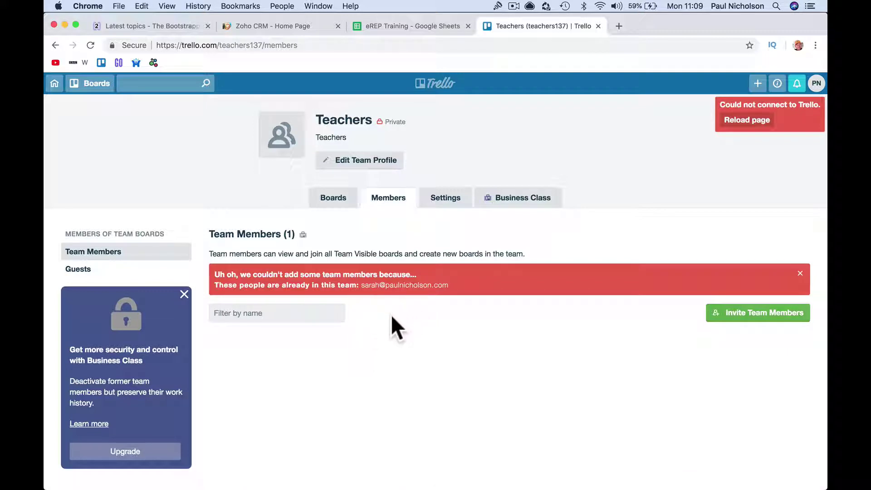
# - Search the colleague by e-mail, add them to Teachers, and reload to show three members
pyautogui.click(752, 316)
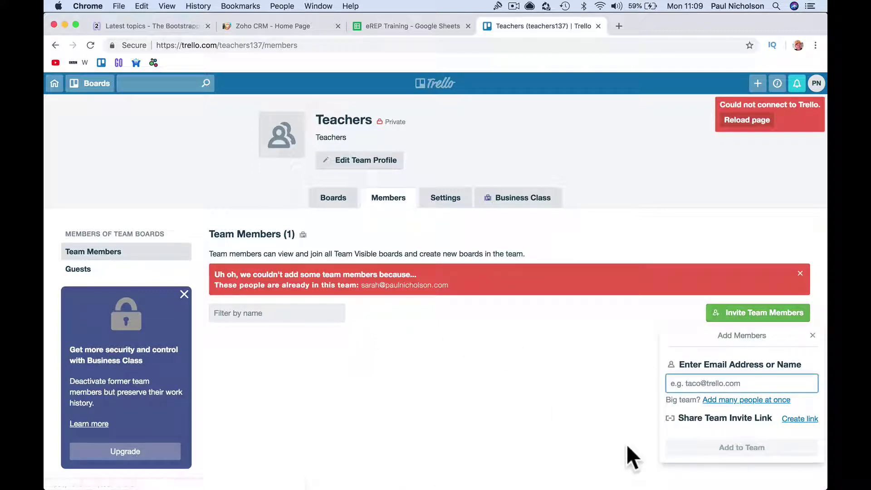
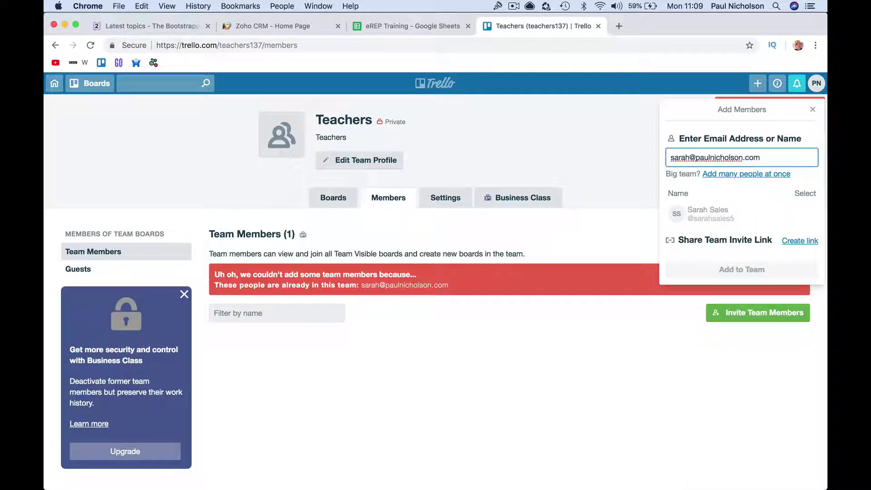
pyautogui.click(721, 212)
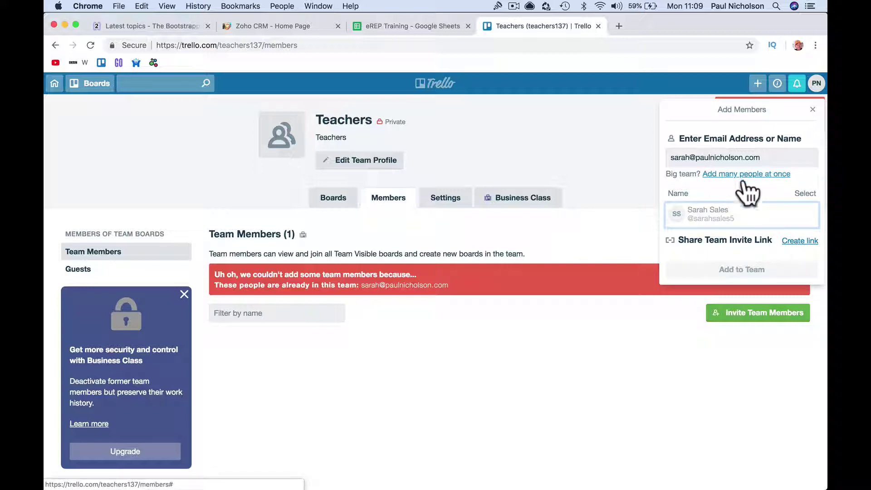
pyautogui.click(613, 289)
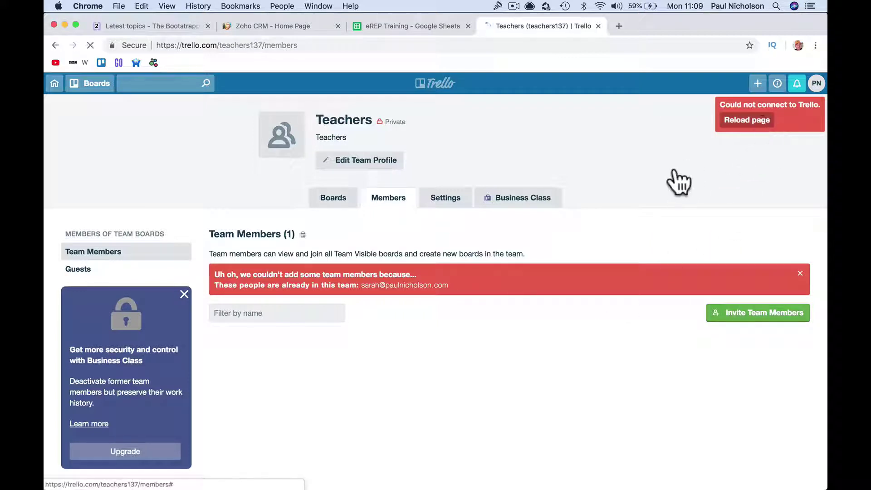
pyautogui.click(764, 123)
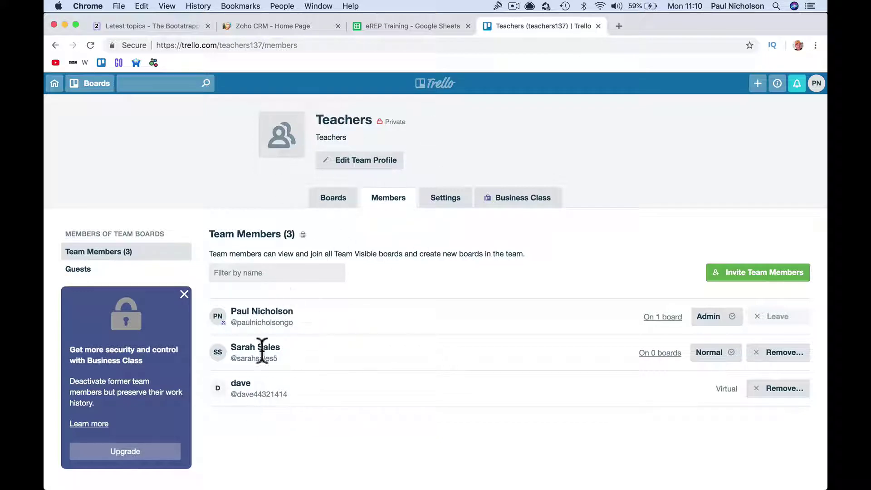
pyautogui.moveTo(467, 486)
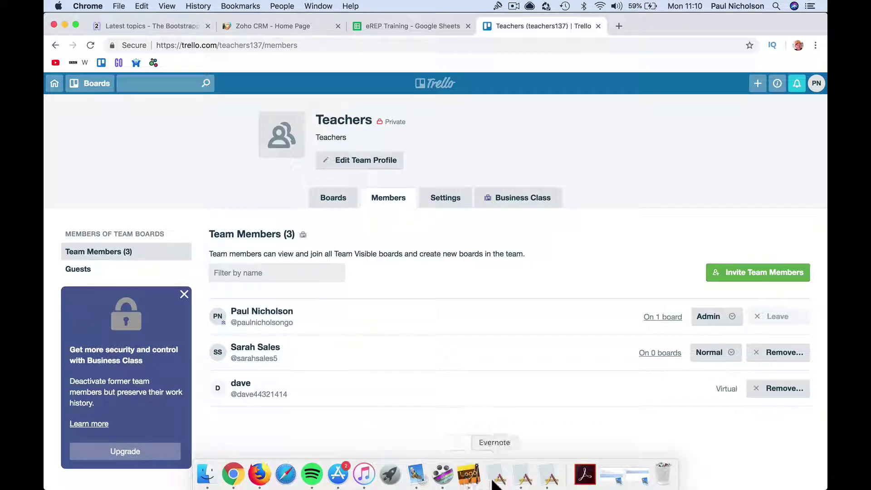
pyautogui.click(415, 475)
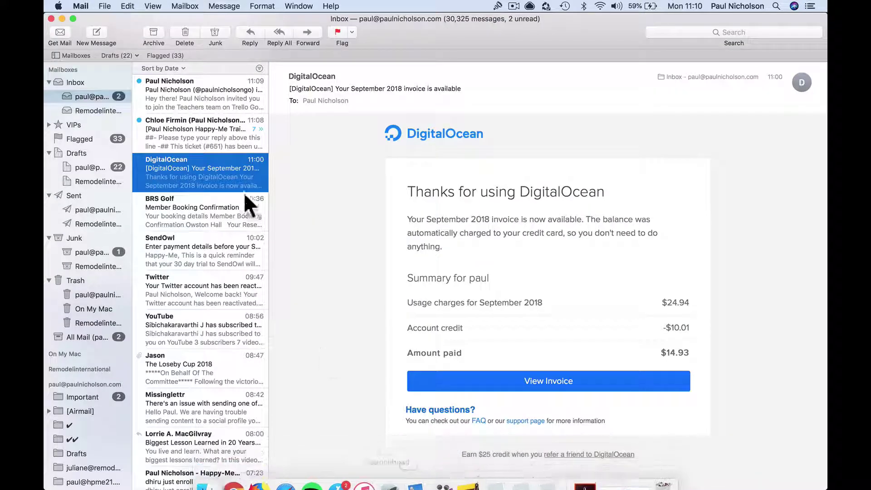
pyautogui.click(195, 133)
pyautogui.click(189, 88)
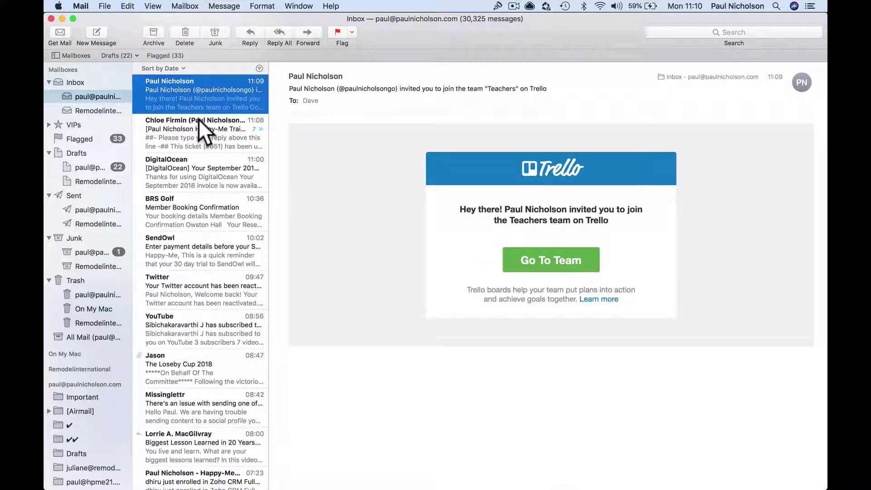
pyautogui.click(198, 118)
pyautogui.click(198, 89)
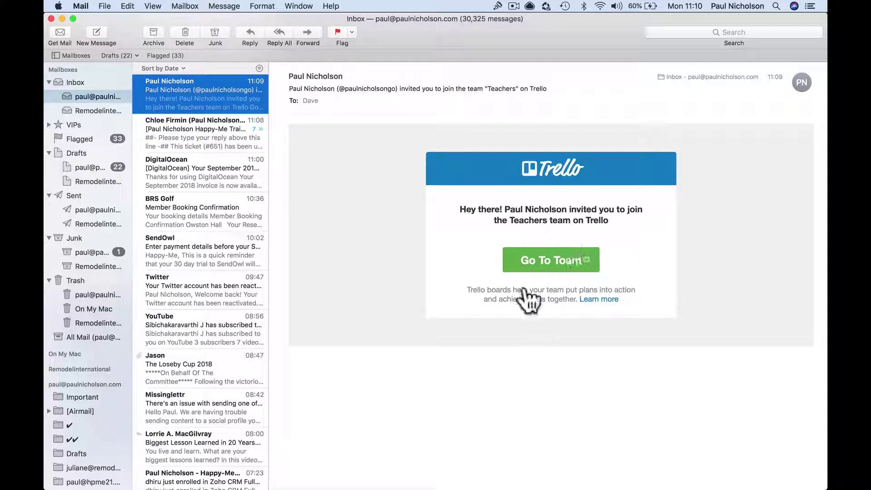
# - Back in Chrome, open the Student Progress board and close its menu panel
pyautogui.moveTo(269, 482)
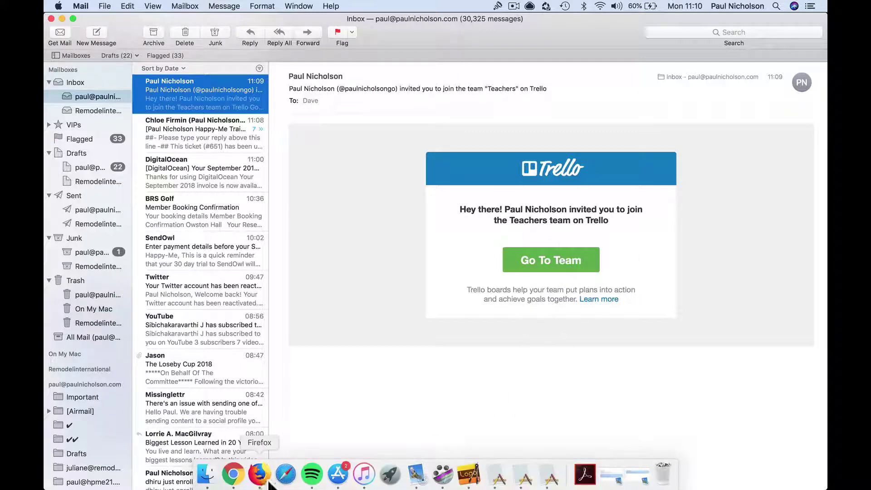
pyautogui.click(233, 473)
pyautogui.click(73, 93)
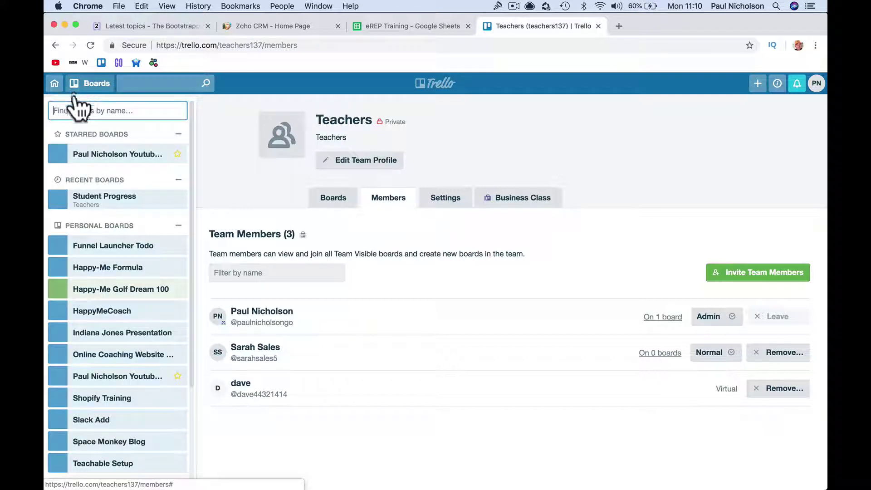
pyautogui.click(109, 195)
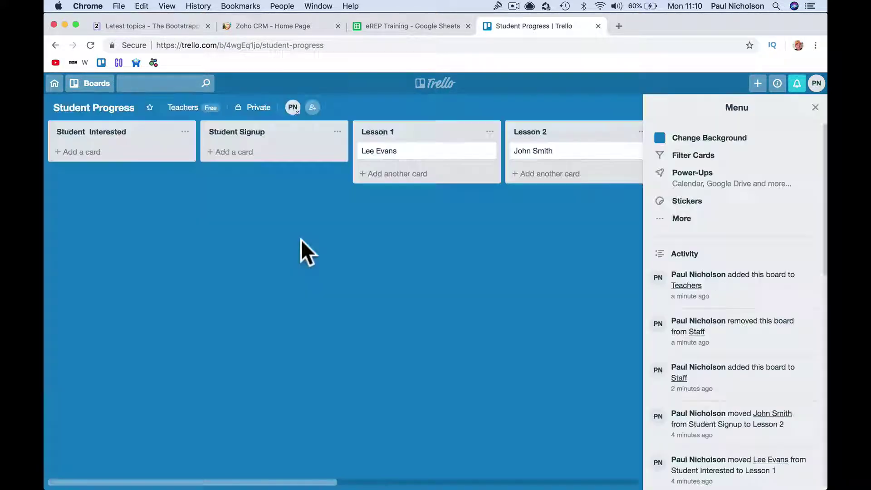
pyautogui.click(814, 108)
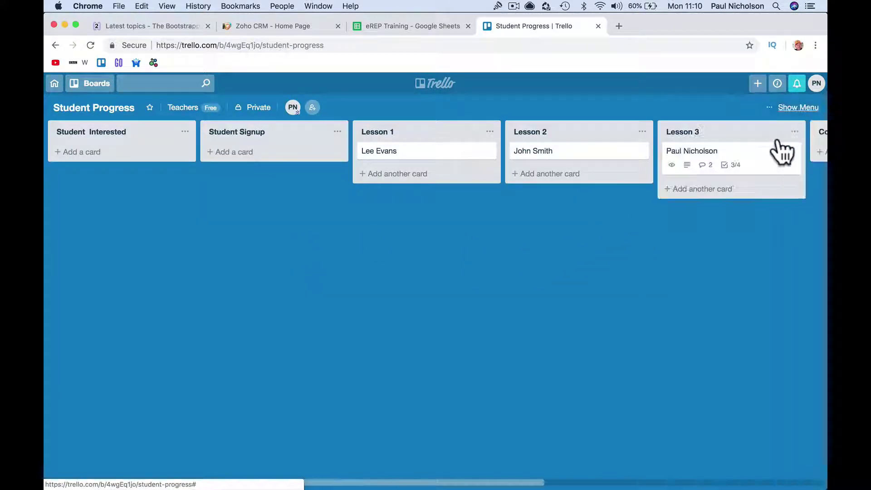
pyautogui.hscroll(5, 507, 196)
pyautogui.hscroll(-5, 507, 196)
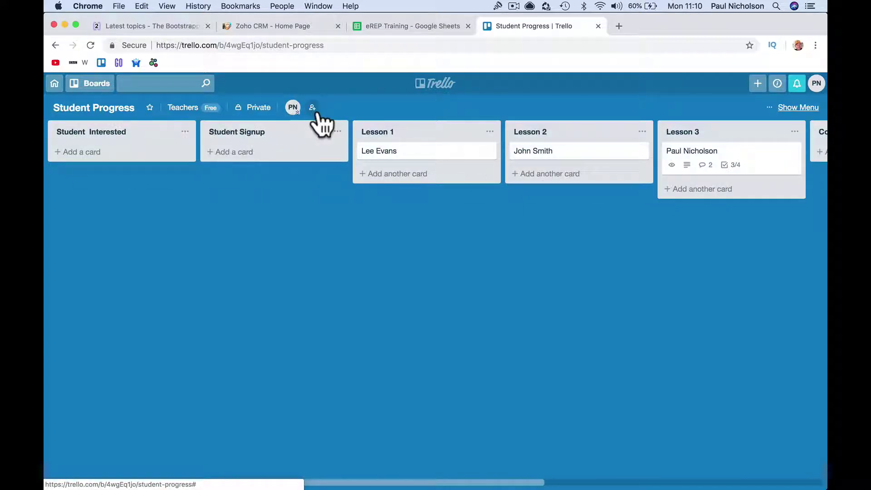
# - Invite both Teachers team colleagues to the Student Progress board
pyautogui.click(312, 107)
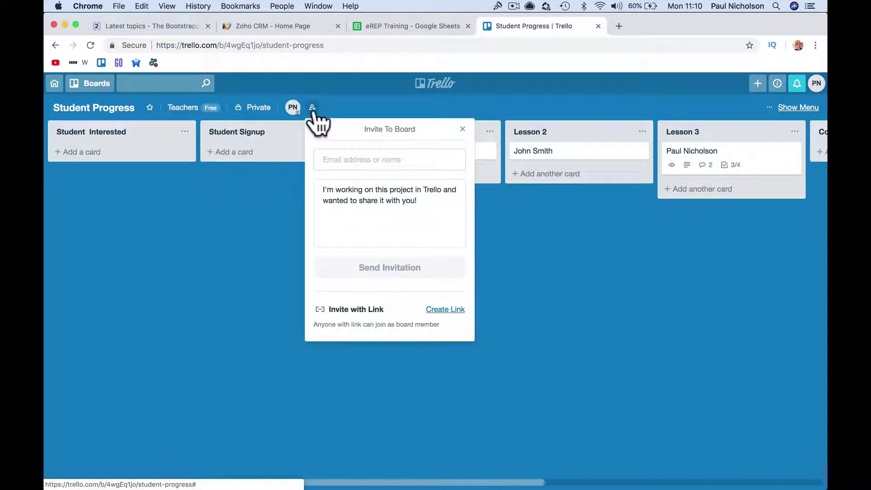
pyautogui.click(346, 159)
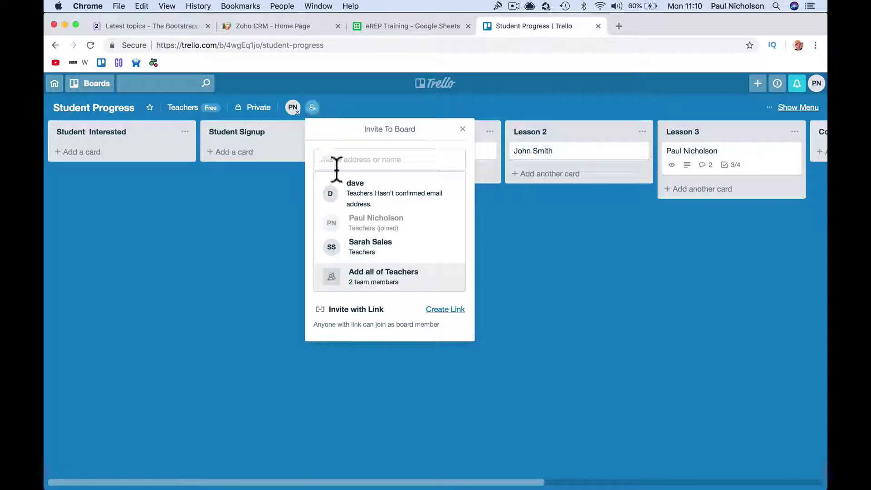
pyautogui.click(390, 247)
pyautogui.click(399, 194)
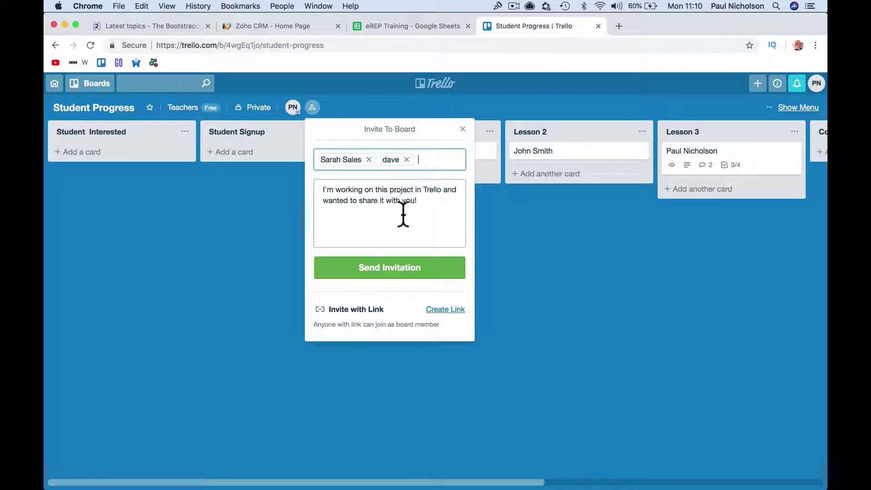
pyautogui.click(389, 272)
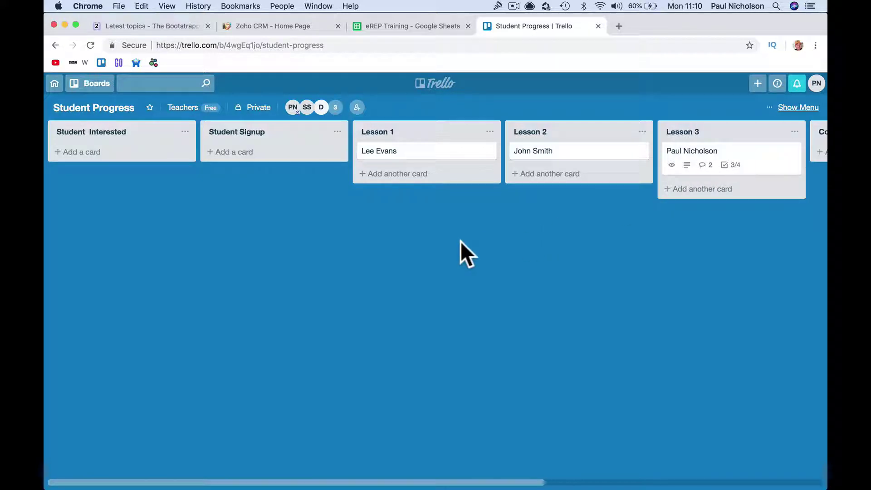
# - Comment on the Lesson 1 student card to phone the at-risk student, then close the card
pyautogui.click(407, 154)
pyautogui.click(408, 196)
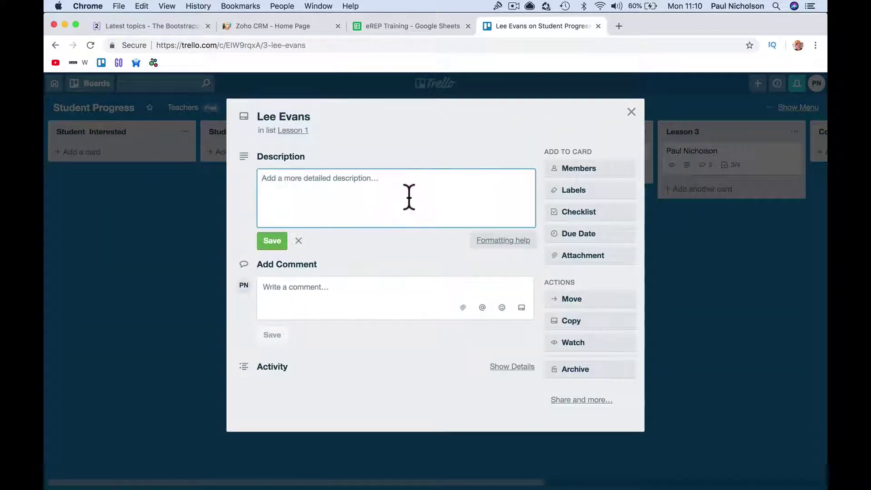
pyautogui.click(339, 288)
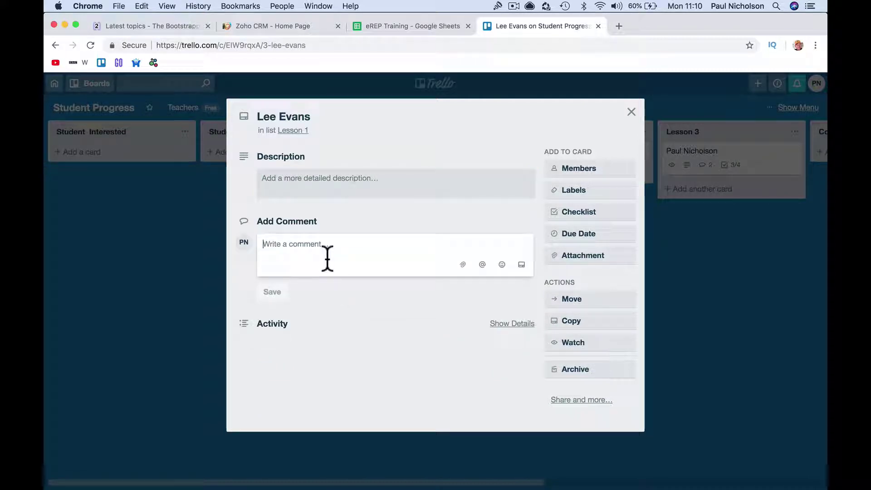
pyautogui.write('make a')
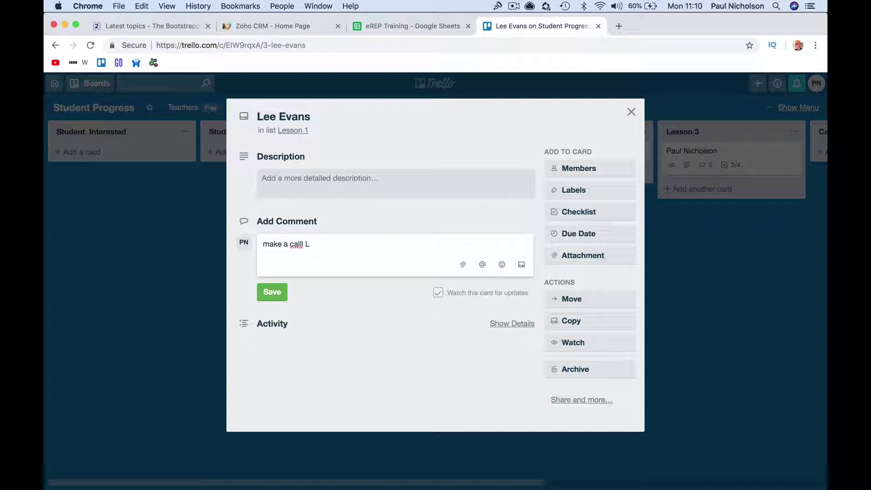
pyautogui.write(' call lee thinking of droppo')
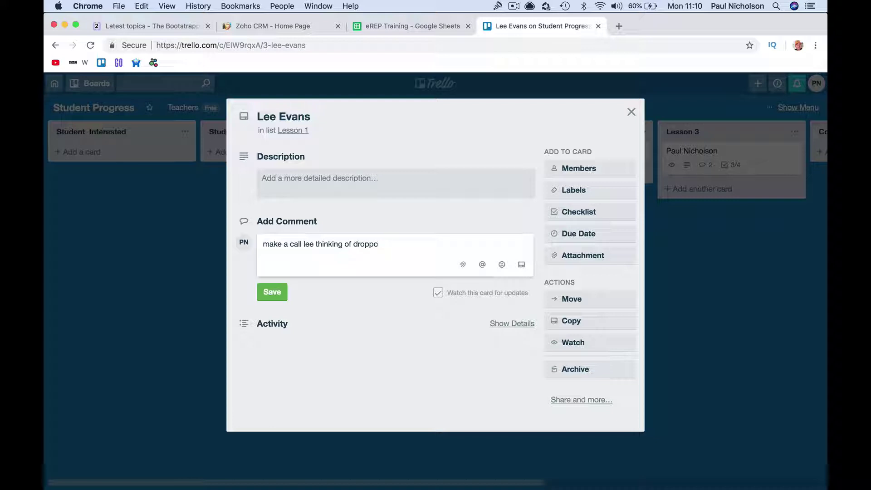
pyautogui.write('.')
pyautogui.press('Return')
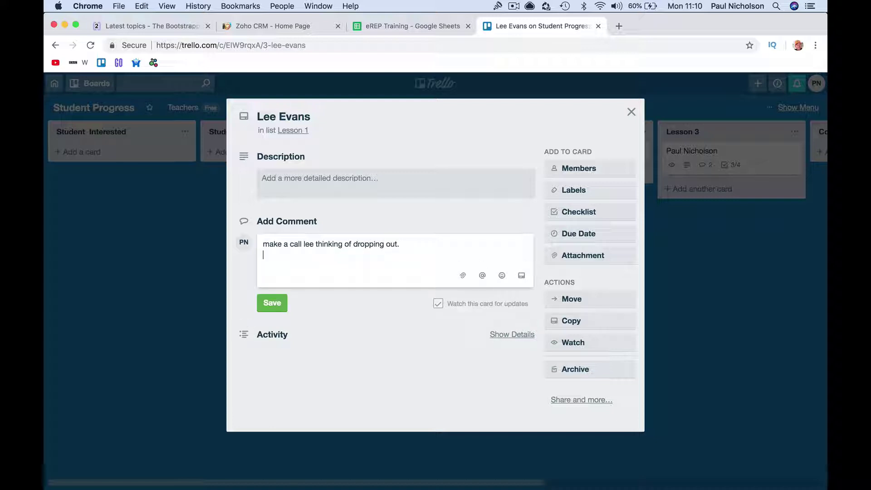
pyautogui.click(272, 303)
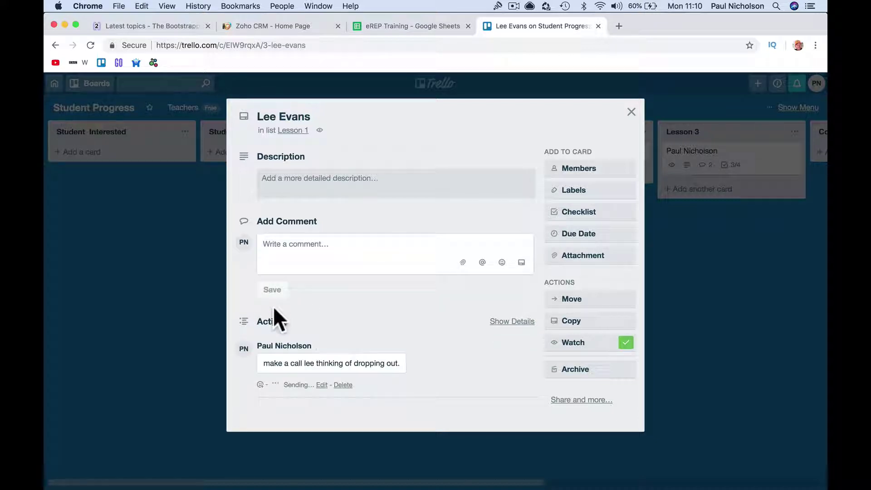
pyautogui.click(631, 111)
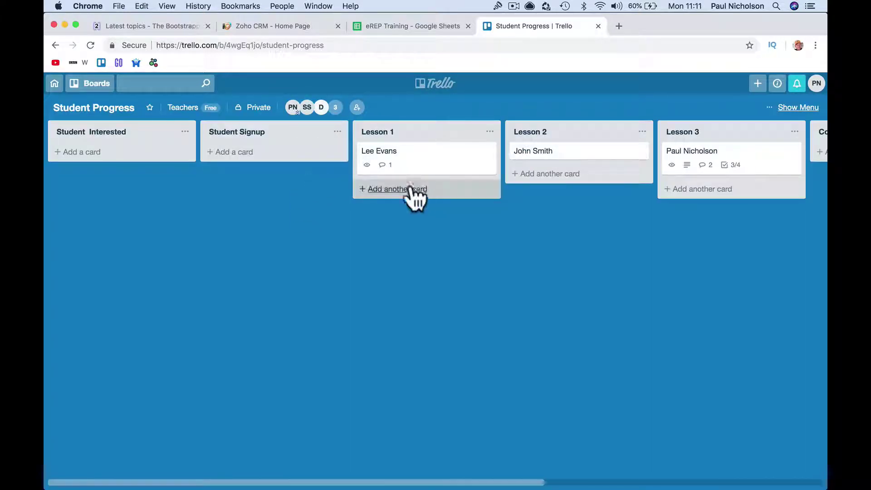
# - Assign SS to the Lesson 1 student card, open it, and type 'Made the call all good.'
pyautogui.moveTo(309, 109); pyautogui.dragTo(465, 167)
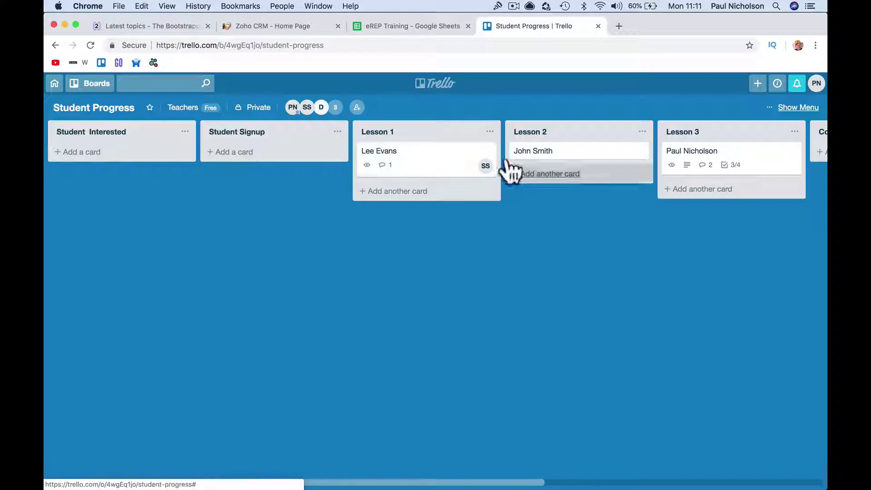
pyautogui.click(455, 163)
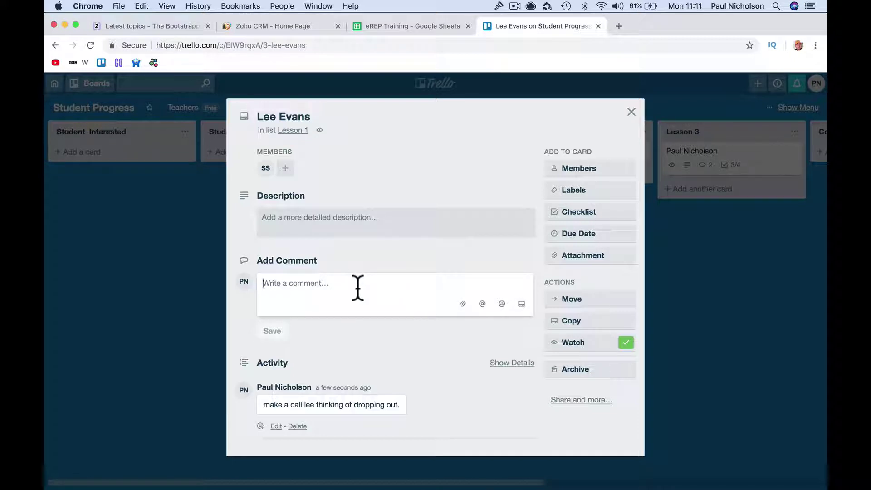
pyautogui.write('Made the call all goo')
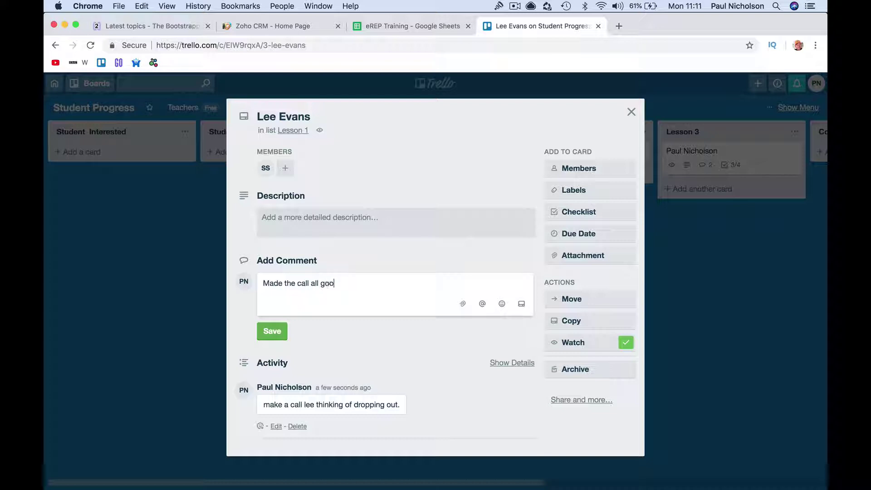
pyautogui.write('d.')
# - Post the 'Made the call all good.' comment and tag the card with green and red labels
pyautogui.press('Return')
pyautogui.click(273, 331)
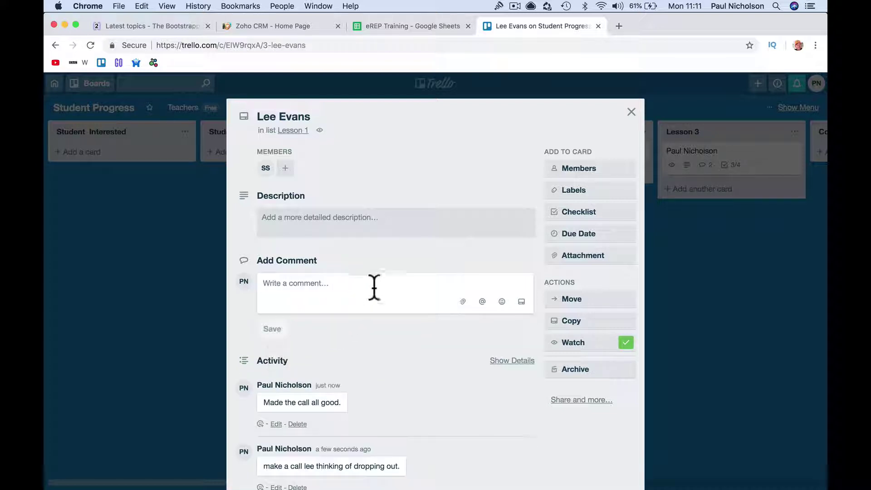
pyautogui.click(575, 192)
pyautogui.click(589, 270)
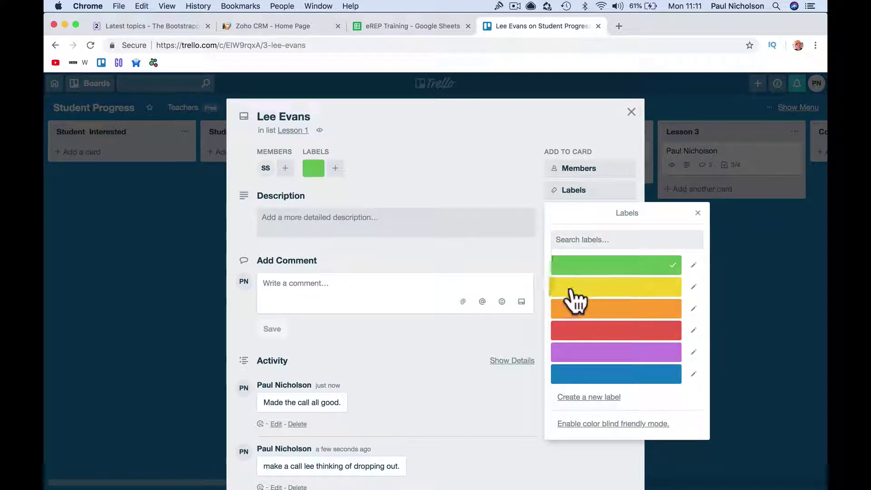
pyautogui.click(602, 333)
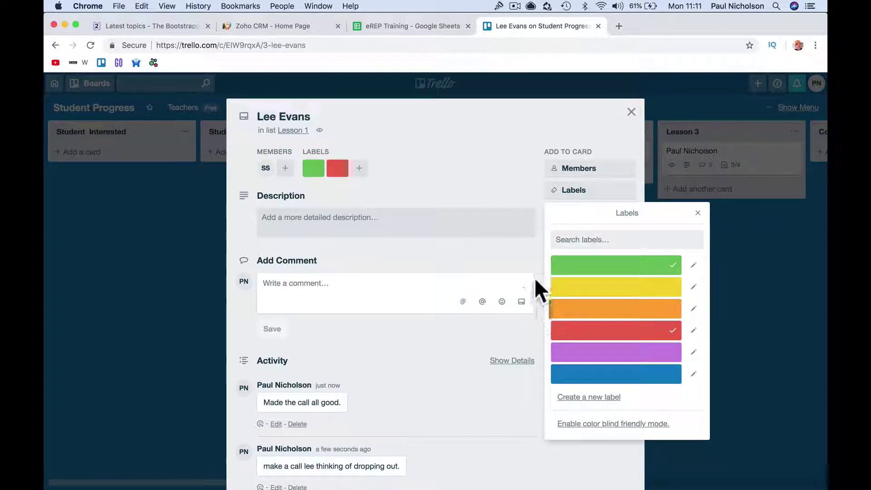
pyautogui.click(623, 311)
pyautogui.click(623, 311)
# - Name the green label HR and the yellow label Food Safety
pyautogui.click(693, 265)
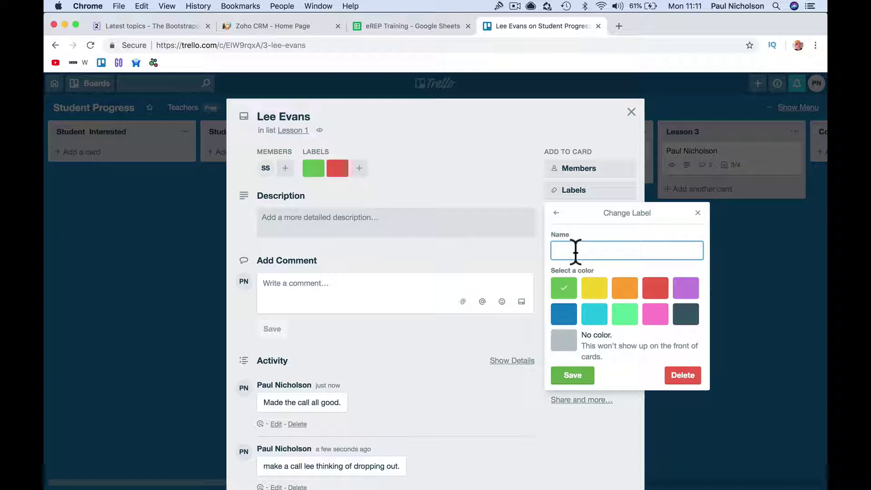
pyautogui.click(566, 377)
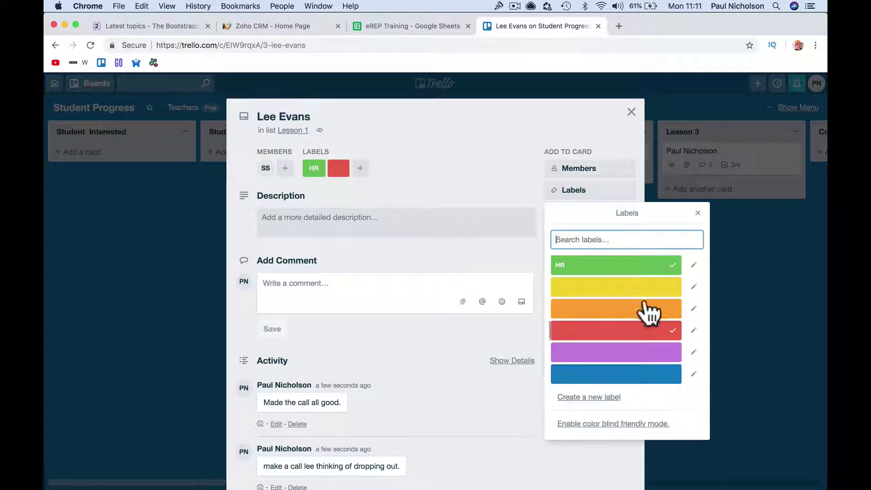
pyautogui.click(692, 287)
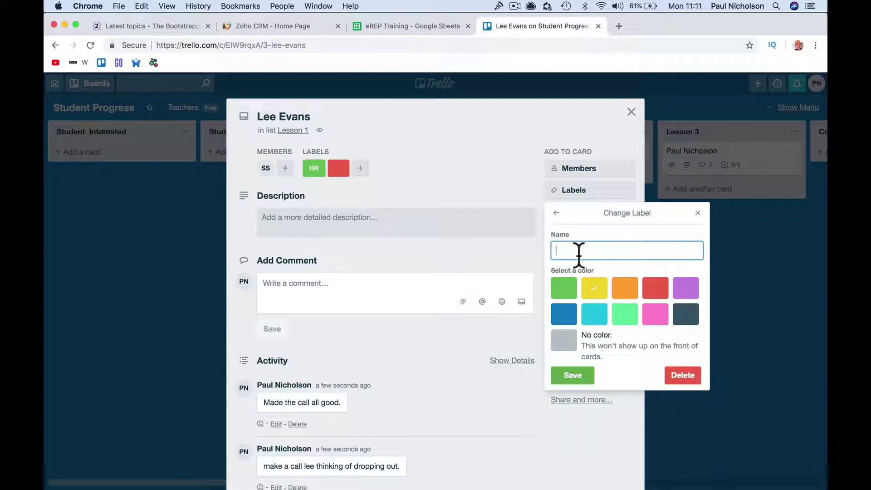
pyautogui.write('Food Safety')
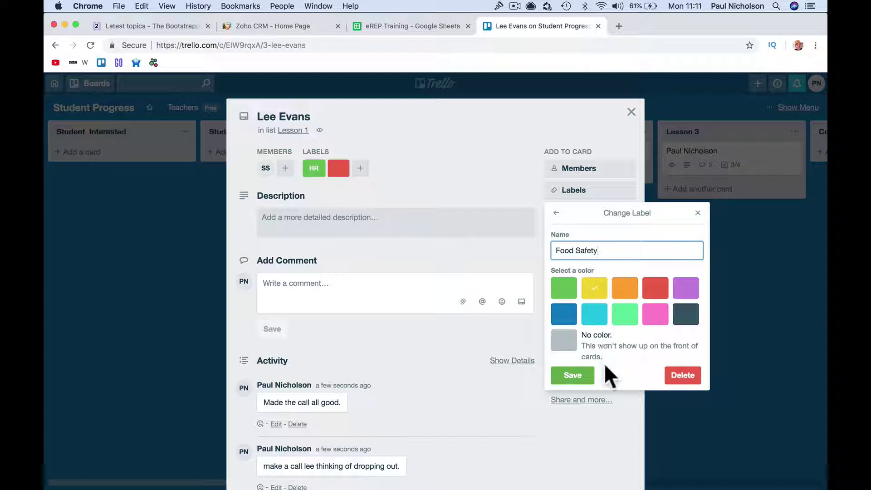
pyautogui.click(588, 375)
pyautogui.click(514, 382)
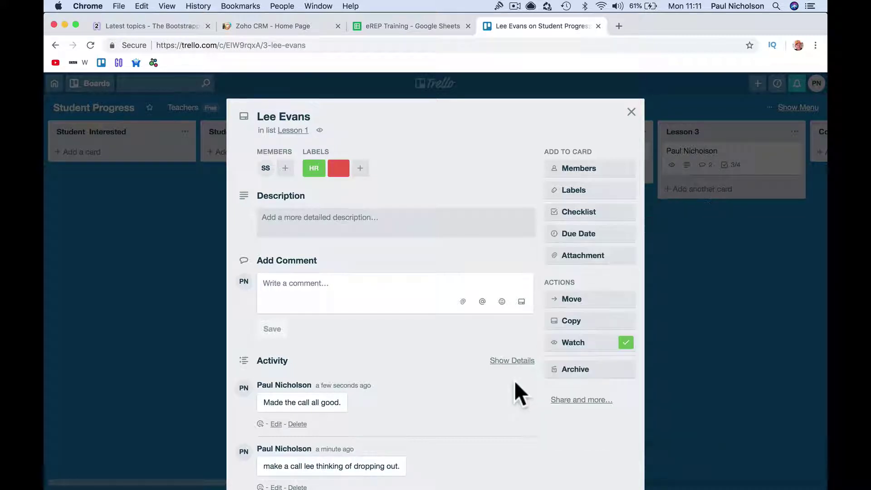
# - Drag the student card through Lesson 3 and Completed into the Sign-off Certificate list
pyautogui.click(631, 111)
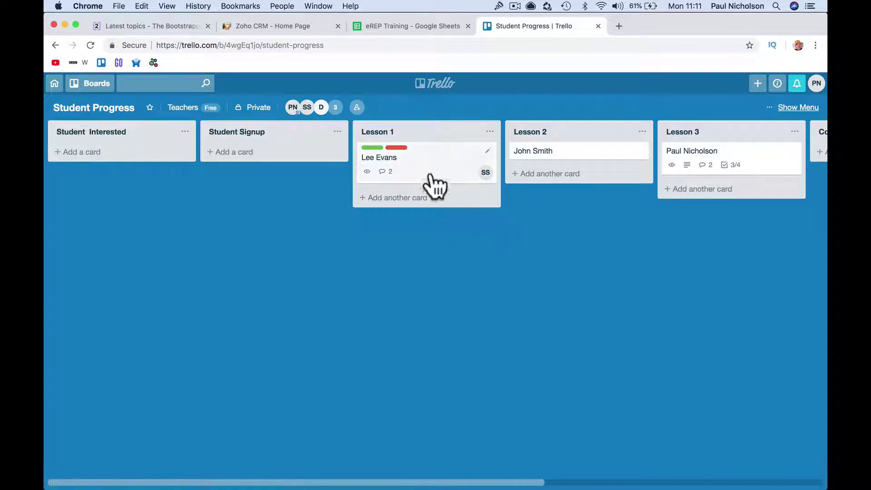
pyautogui.hscroll(5, 578, 278)
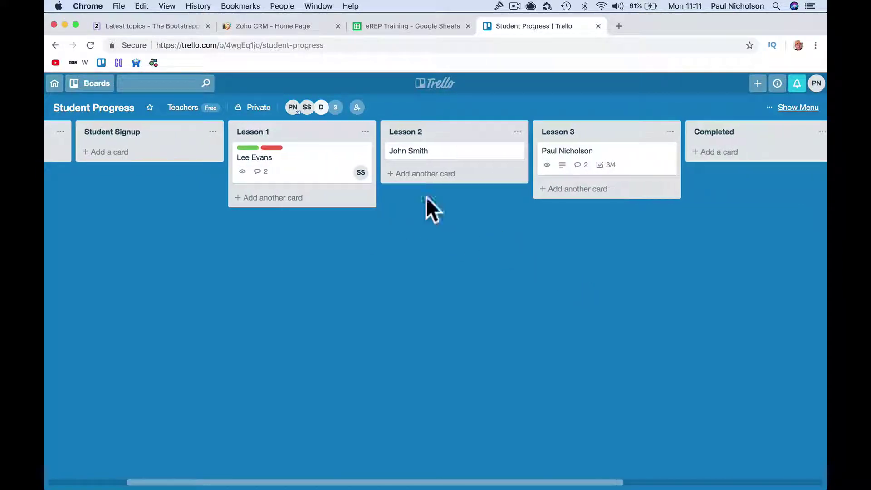
pyautogui.moveTo(349, 172); pyautogui.dragTo(564, 193)
pyautogui.hscroll(6, 560, 191)
pyautogui.moveTo(422, 208); pyautogui.dragTo(678, 179)
pyautogui.hscroll(2, 679, 179)
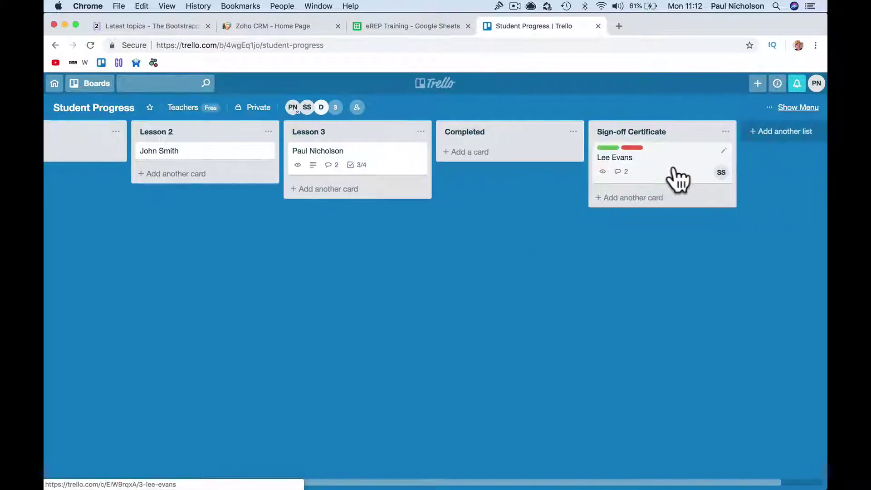
pyautogui.click(723, 151)
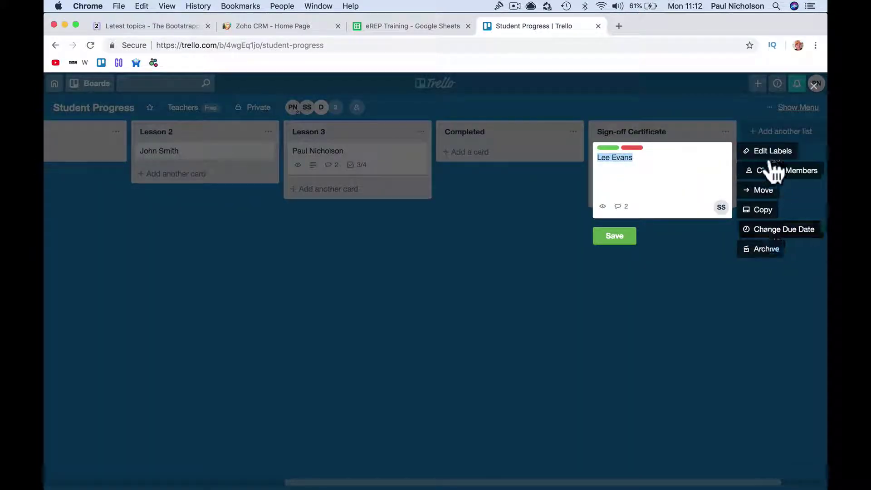
pyautogui.click(628, 267)
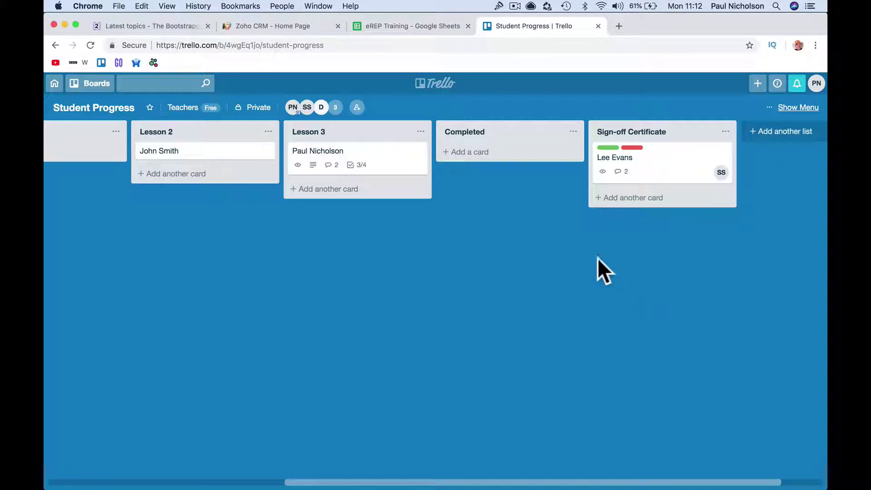
# - Assign member D to the card and post the comment 'All completed. Certificate issued.'
pyautogui.click(653, 170)
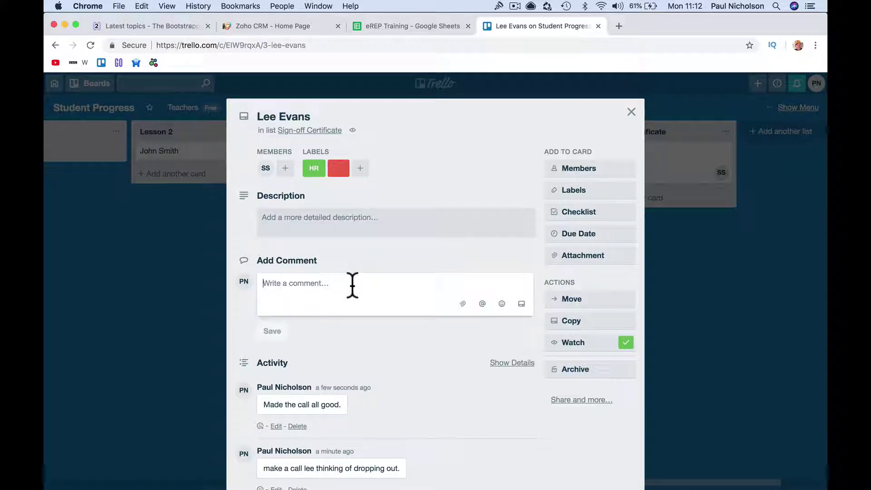
pyautogui.click(631, 112)
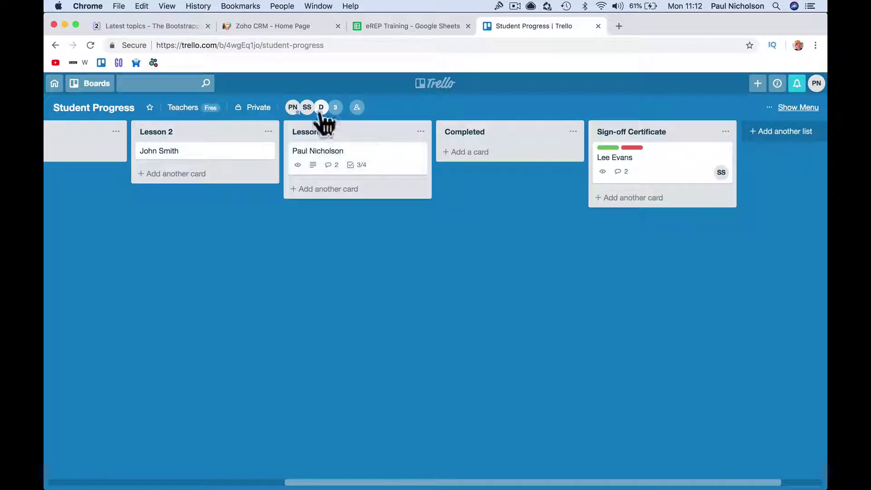
pyautogui.moveTo(324, 123); pyautogui.dragTo(674, 181)
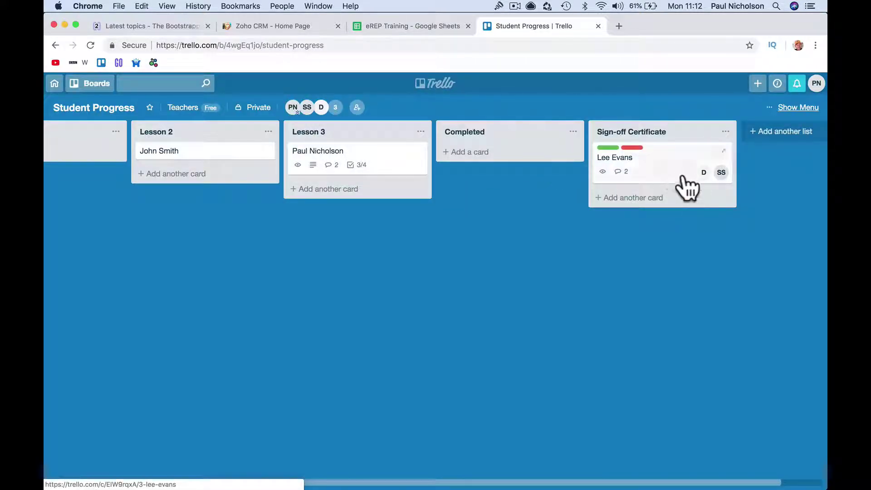
pyautogui.click(682, 178)
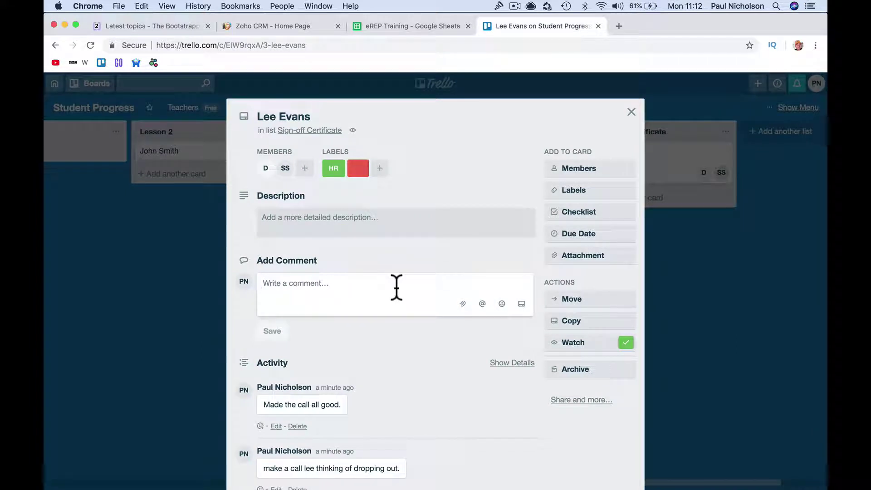
pyautogui.write('All completed. Certificate issued.')
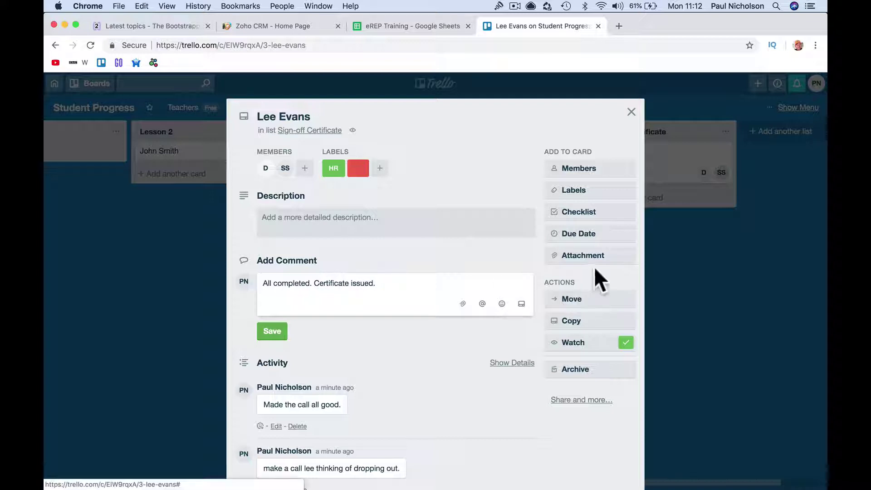
pyautogui.click(284, 327)
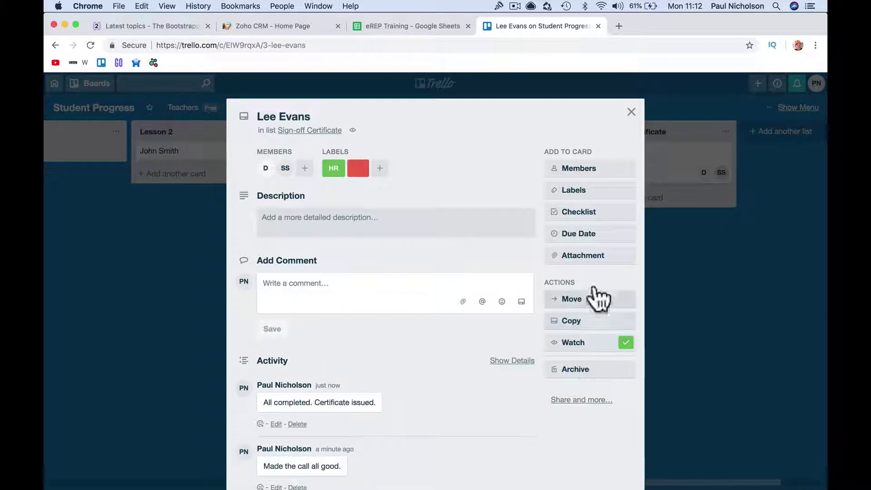
# - Upload Blue Amazon Image.png from the computer as the card's cover attachment, then close the card
pyautogui.click(593, 256)
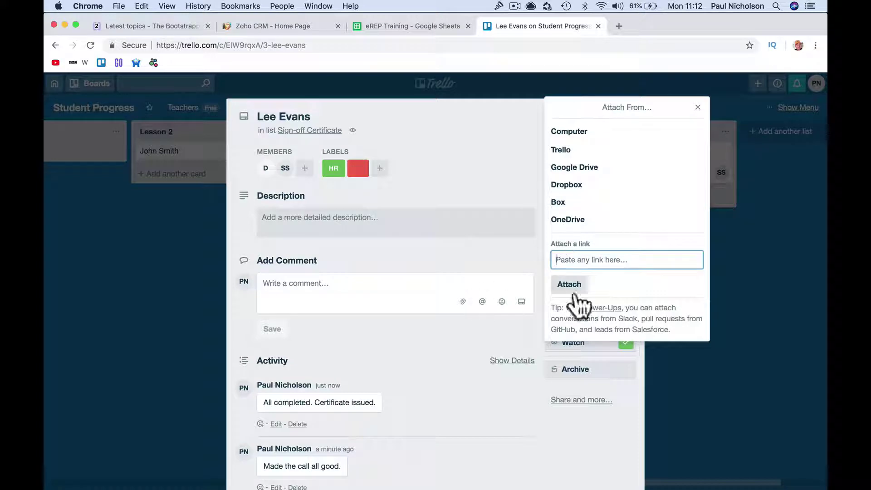
pyautogui.click(592, 134)
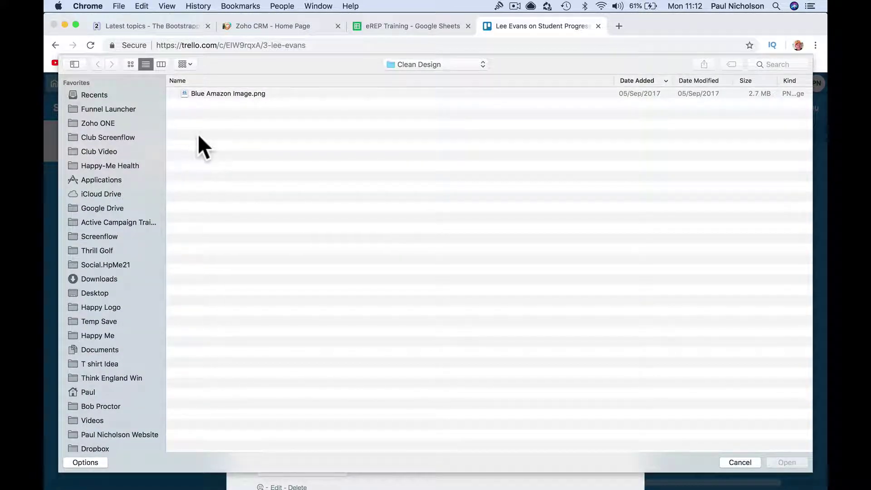
pyautogui.doubleClick(222, 97)
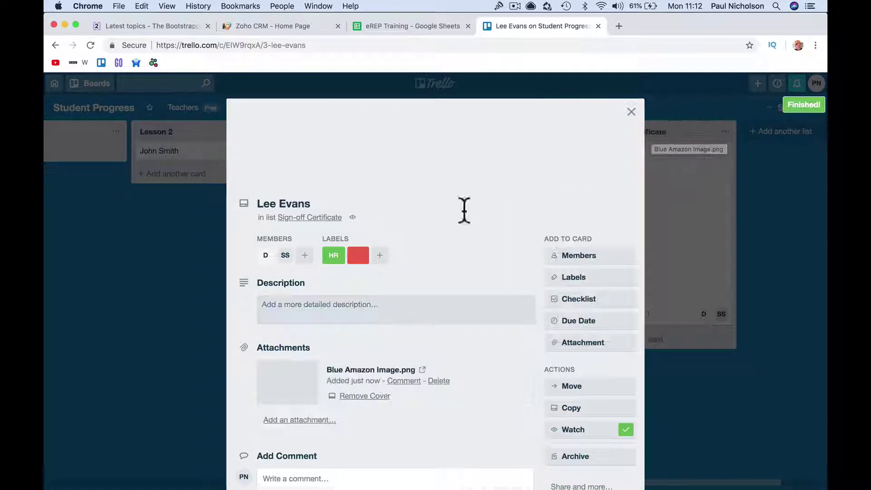
pyautogui.click(631, 111)
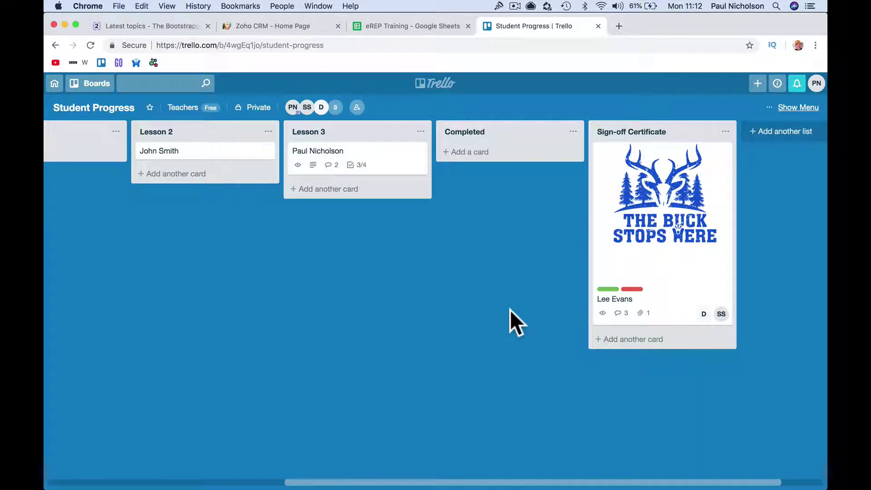
# - Archive the student card in the Sign-off Certificate list and close its details
pyautogui.click(656, 229)
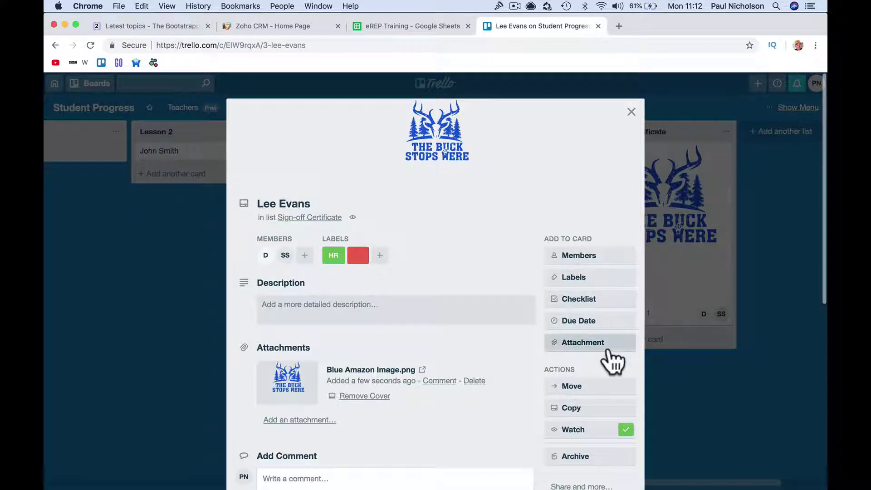
pyautogui.scroll(-2, 610, 363)
pyautogui.click(589, 393)
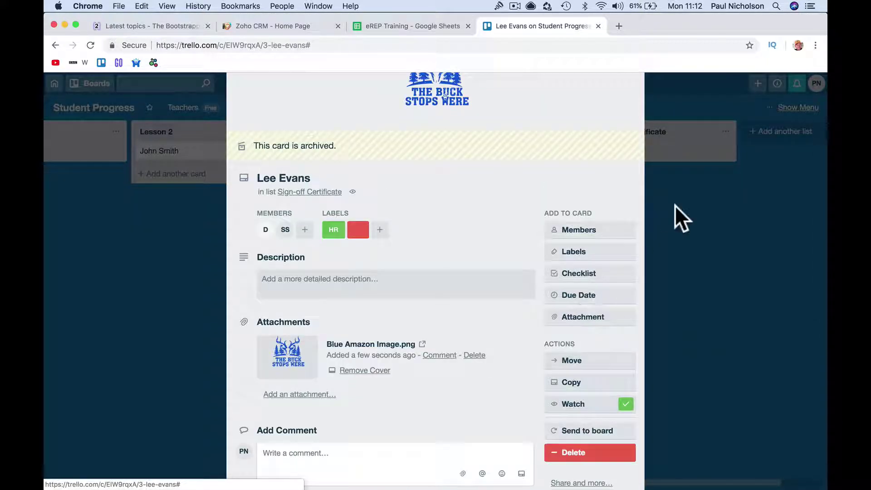
pyautogui.scroll(2, 594, 159)
pyautogui.click(631, 112)
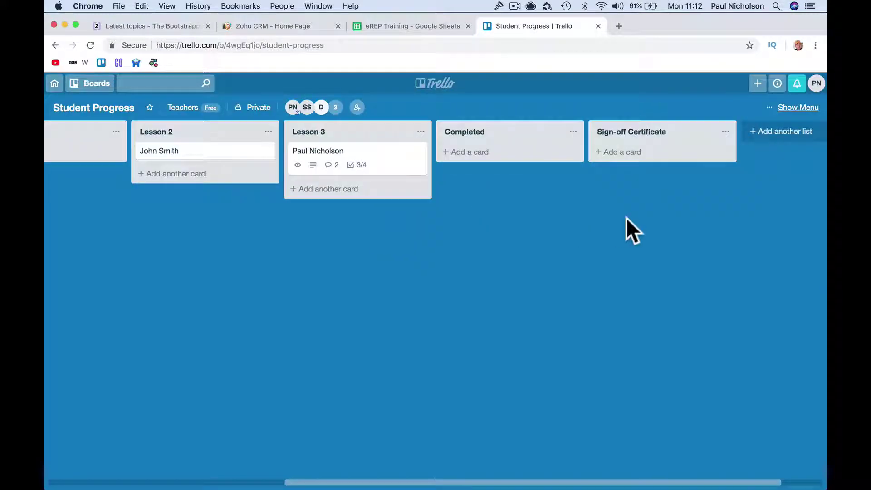
pyautogui.hscroll(-4, 628, 217)
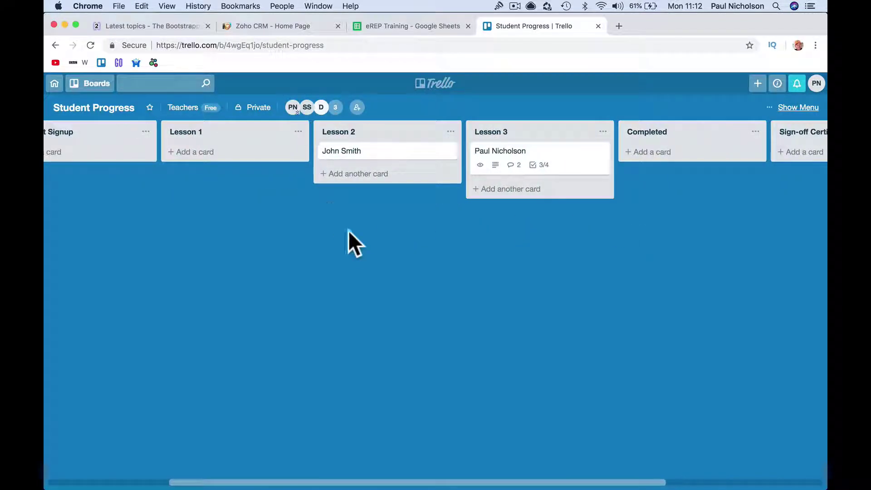
pyautogui.hscroll(-4, 353, 237)
pyautogui.hscroll(-1, 353, 237)
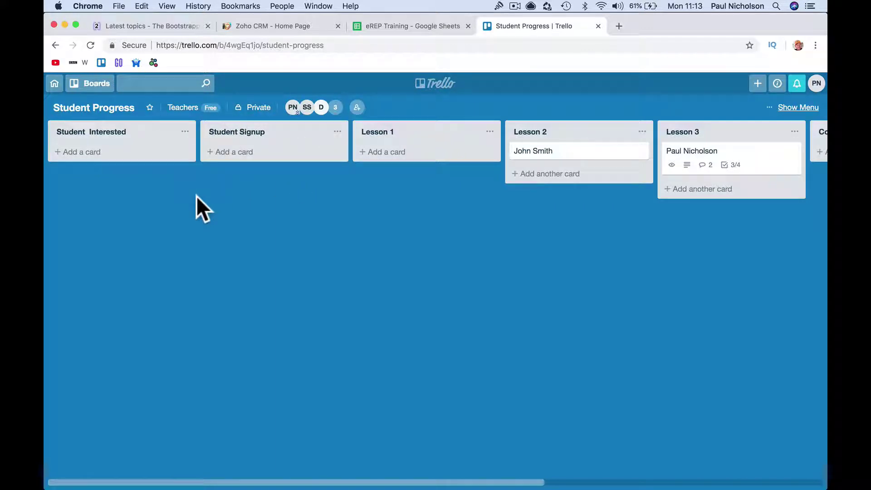
# - Create a new team-visible board titled 'Location Setup' in the Teachers team
pyautogui.click(95, 88)
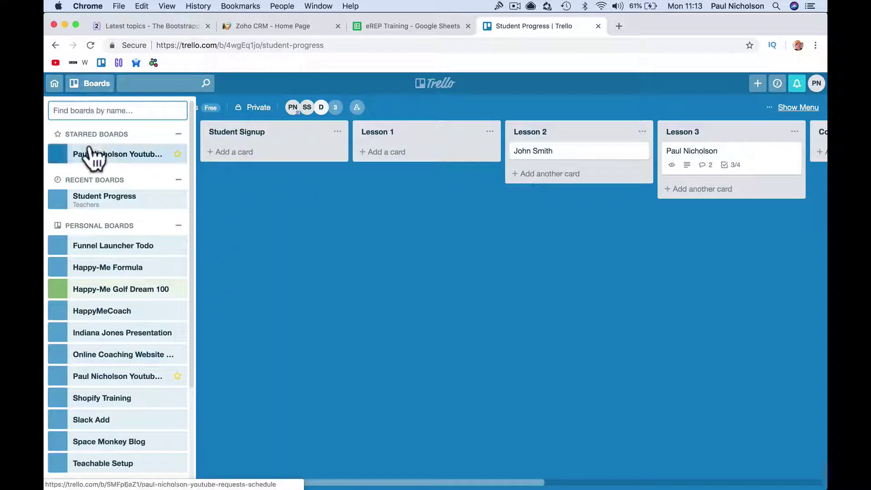
pyautogui.click(249, 213)
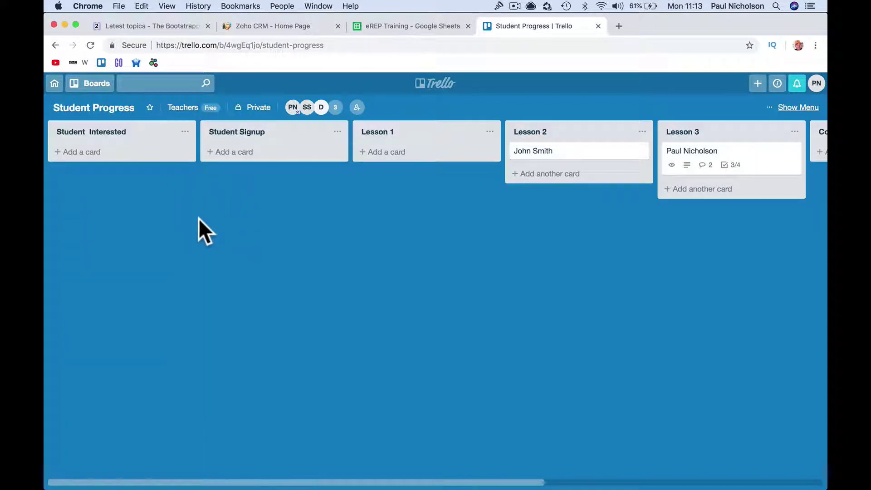
pyautogui.hscroll(10, 198, 218)
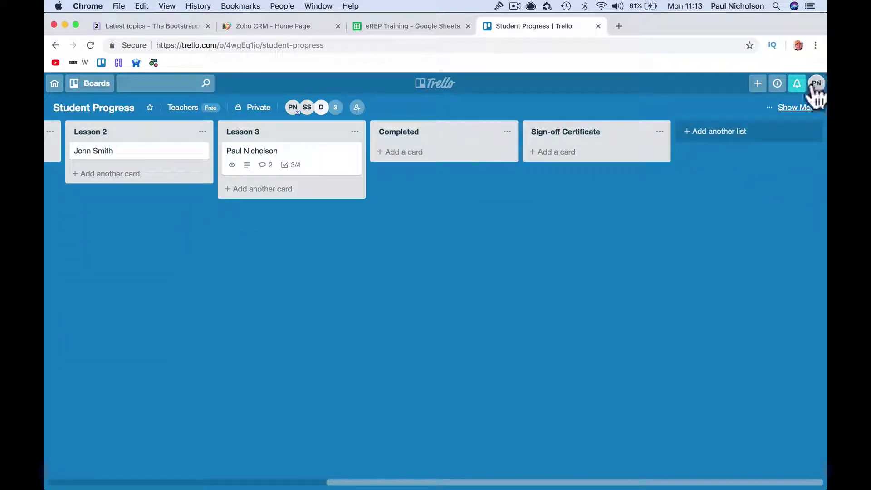
pyautogui.click(757, 84)
pyautogui.click(724, 154)
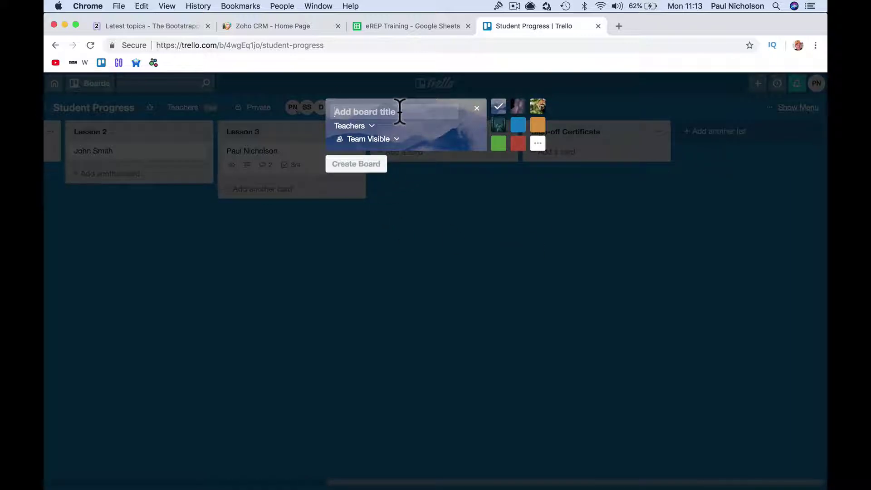
pyautogui.write('Location Setup')
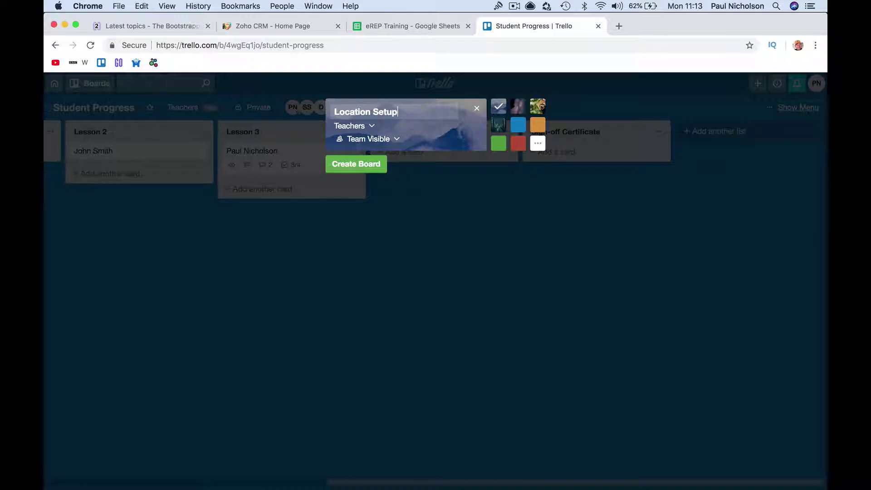
pyautogui.click(354, 163)
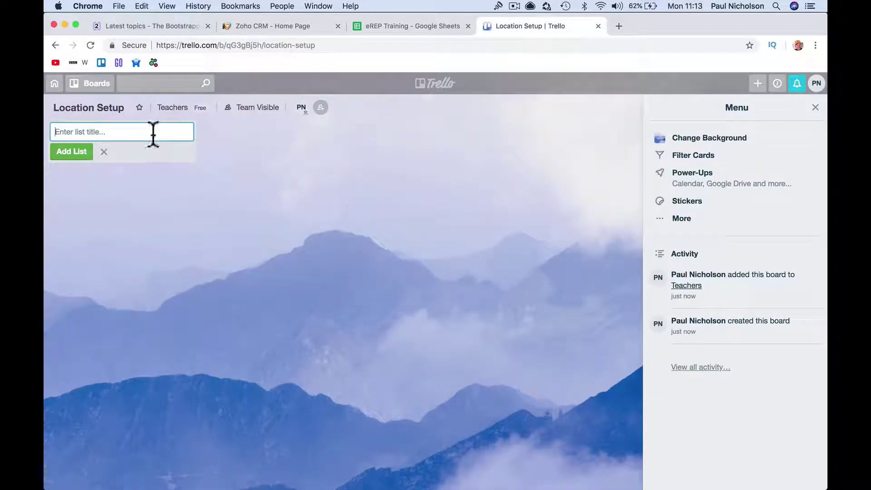
# - Add the Ideas and To Do lists, fixing the 'To' title to 'To Do'
pyautogui.write('Th')
pyautogui.press('BackSpace')
pyautogui.press('BackSpace')
pyautogui.write('Tdeas')
pyautogui.press('Return')
pyautogui.write('To')
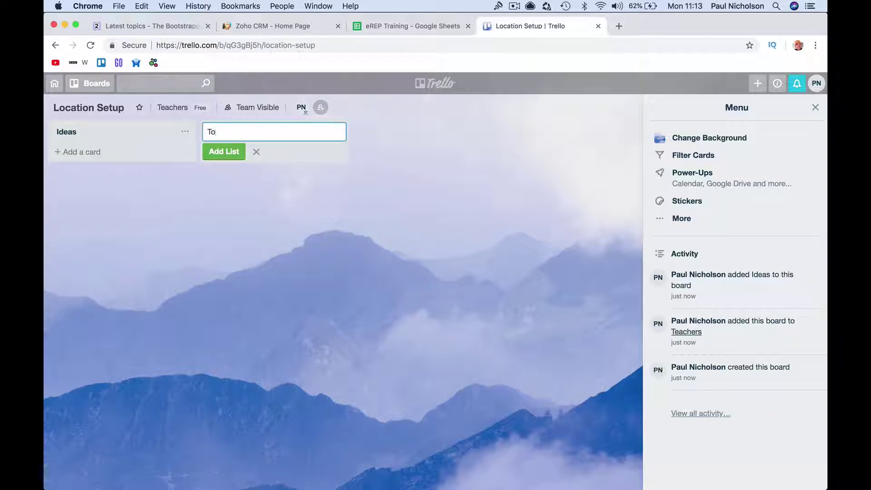
pyautogui.press('BackSpace')
pyautogui.press('BackSpace')
pyautogui.write('T')
pyautogui.press('Return')
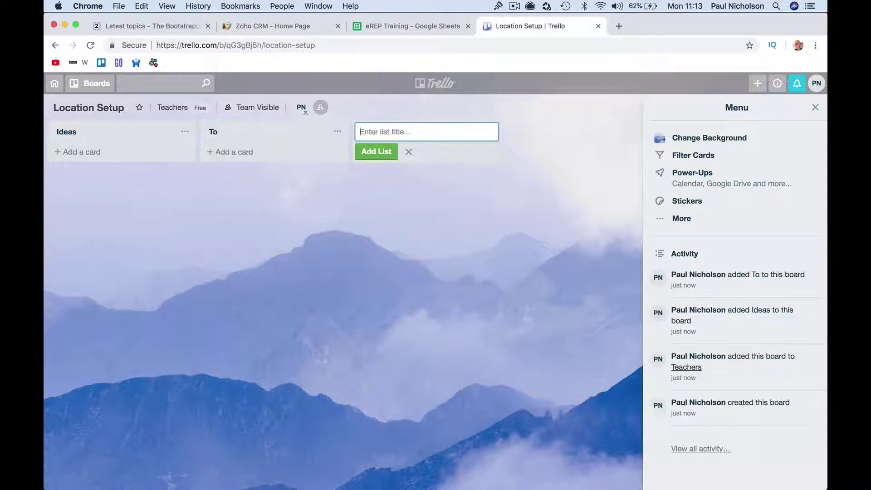
pyautogui.click(215, 131)
pyautogui.press('Right')
pyautogui.write('Do')
pyautogui.click(360, 132)
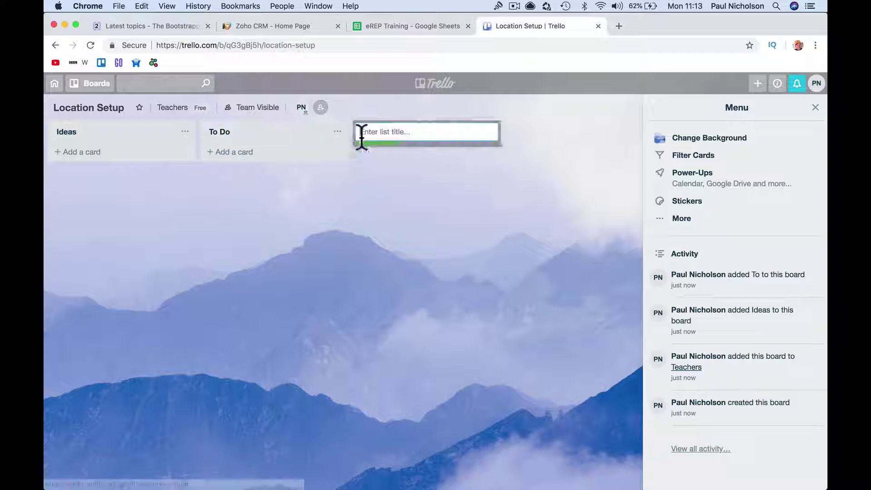
# - Add the Started, On Hold and Completed lists
pyautogui.write('Si')
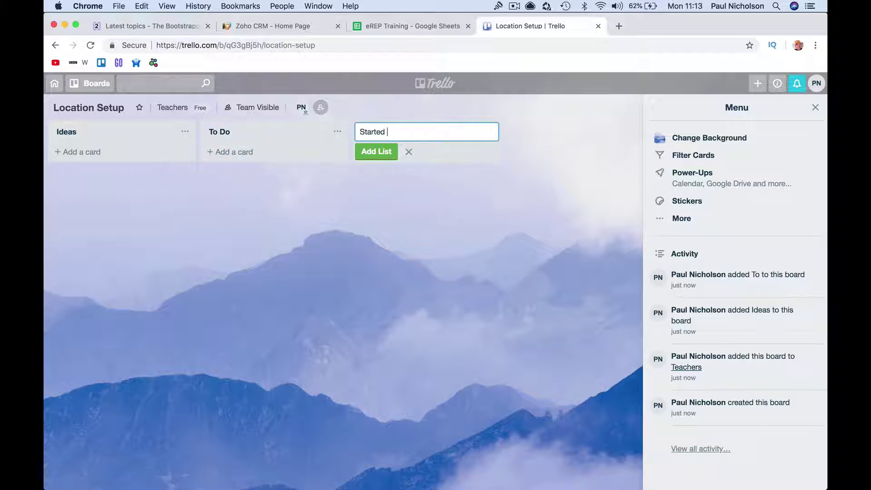
pyautogui.write('arted')
pyautogui.press('Return')
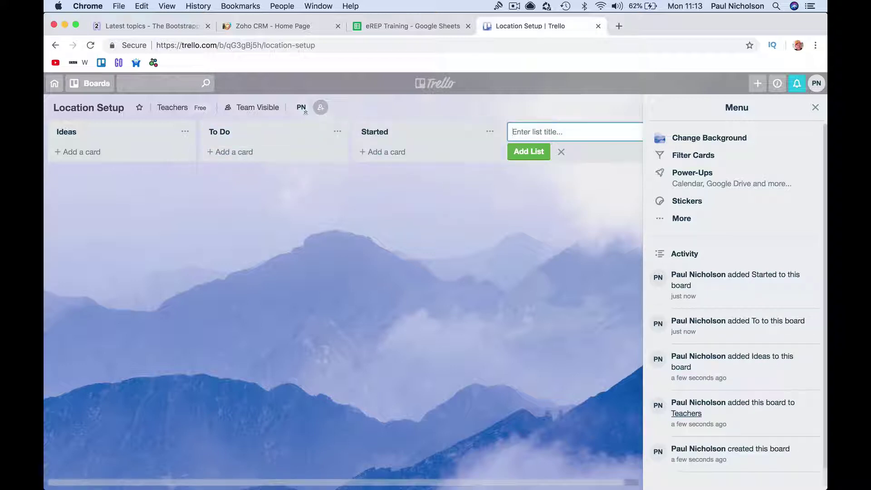
pyautogui.write('On Hold')
pyautogui.press('Return')
pyautogui.write('Compl')
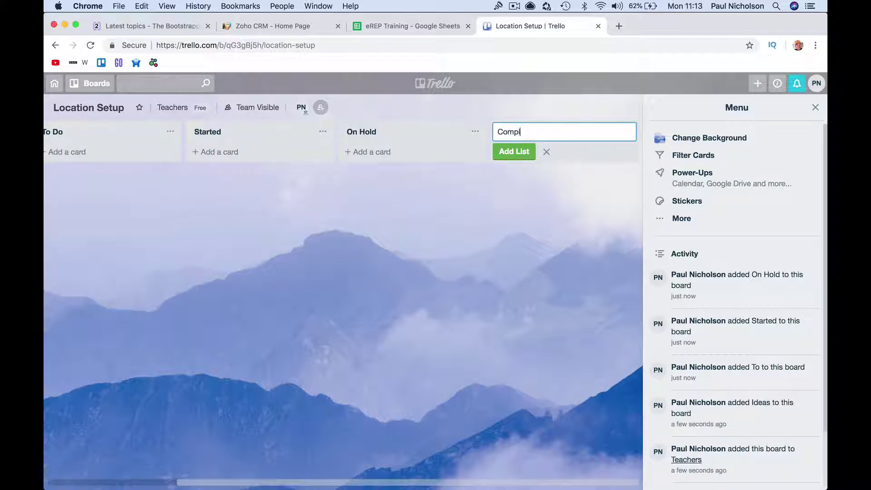
pyautogui.write('eted')
pyautogui.press('Return')
# - Add 'Book the room' and 'Get a projector' cards to Ideas, correcting the projector spelling
pyautogui.hscroll(-5, 181, 159)
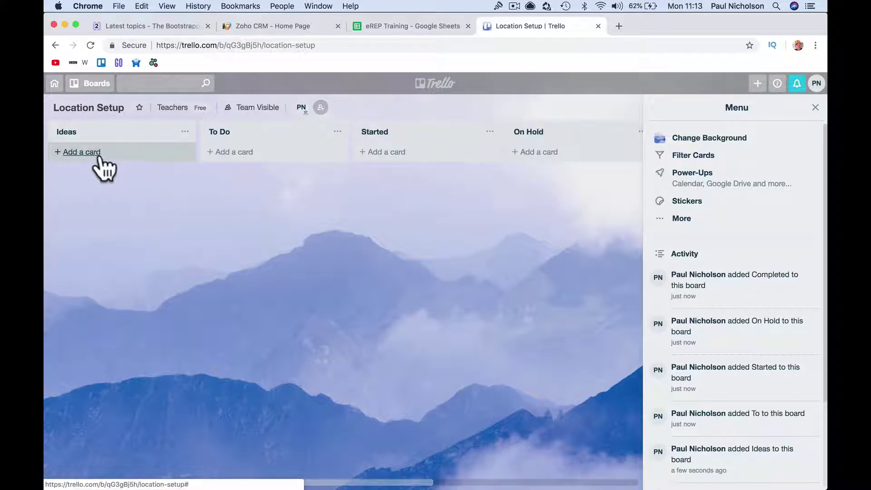
pyautogui.click(101, 152)
pyautogui.write('Book the room')
pyautogui.press('Return')
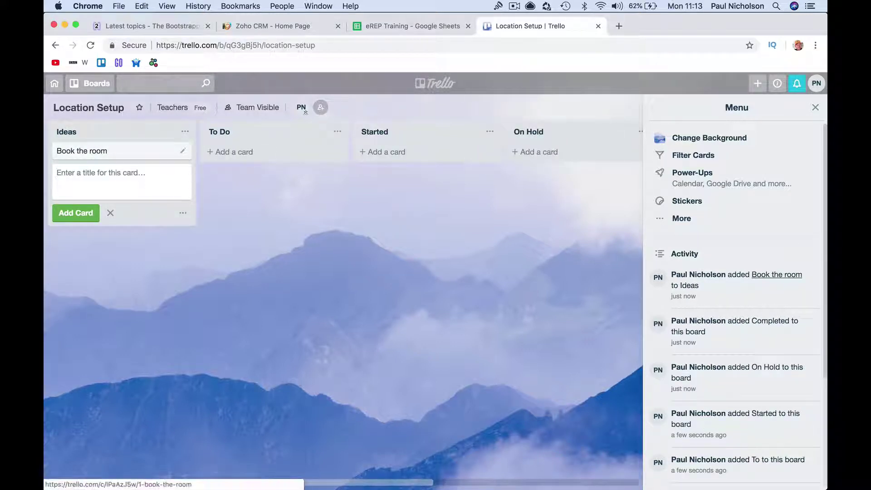
pyautogui.write('Get')
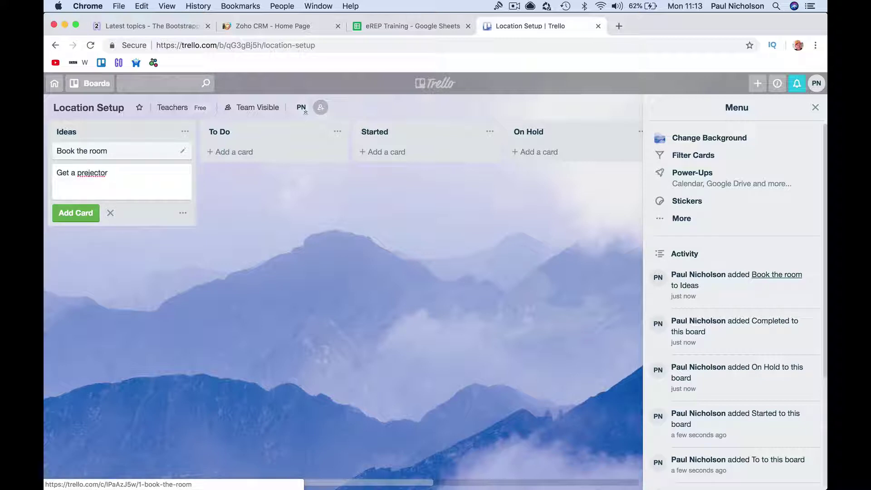
pyautogui.write('a prejector')
pyautogui.rightClick(100, 173)
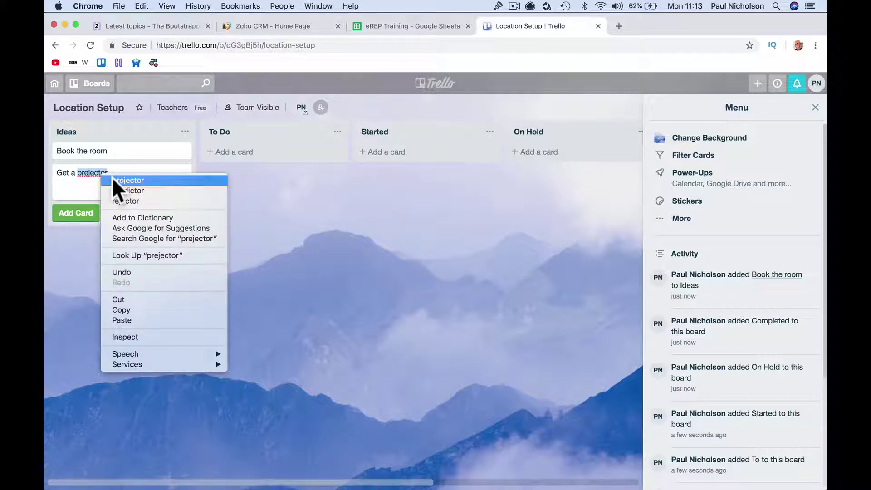
pyautogui.click(122, 180)
pyautogui.click(76, 213)
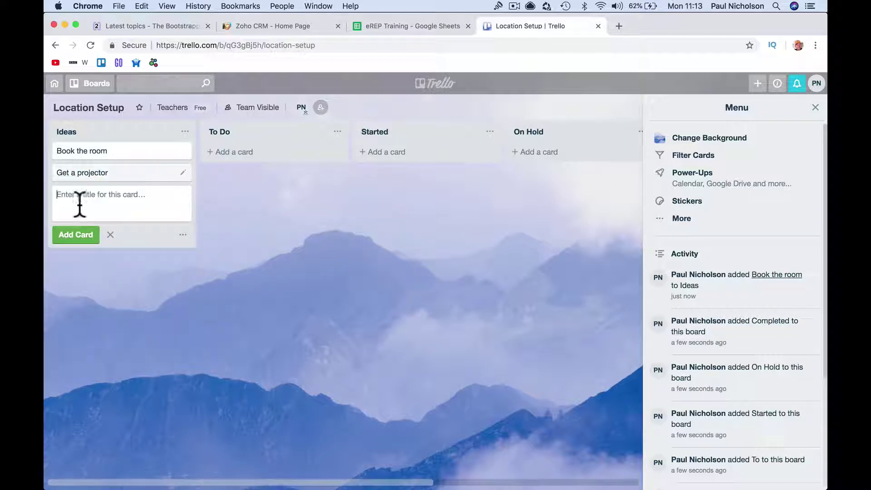
# - Add a 'Book teacher' card, move it to To Do, and move Get a projector to Started
pyautogui.write('B')
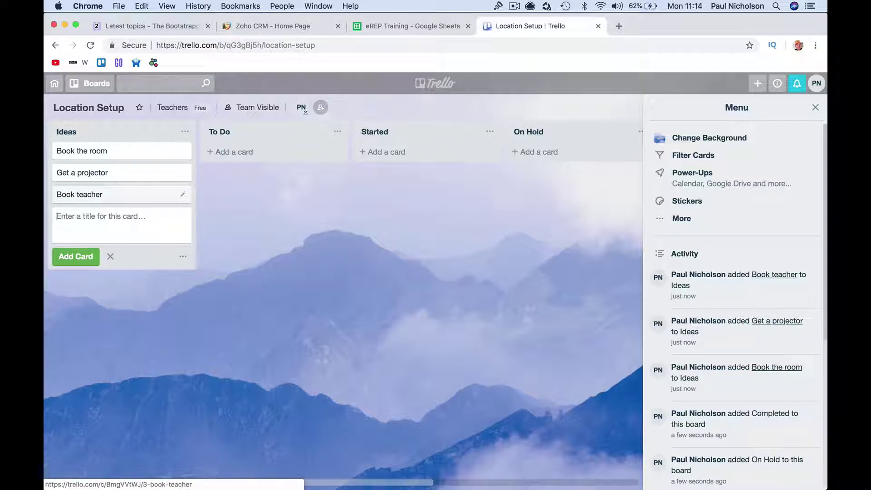
pyautogui.moveTo(95, 195); pyautogui.dragTo(258, 177)
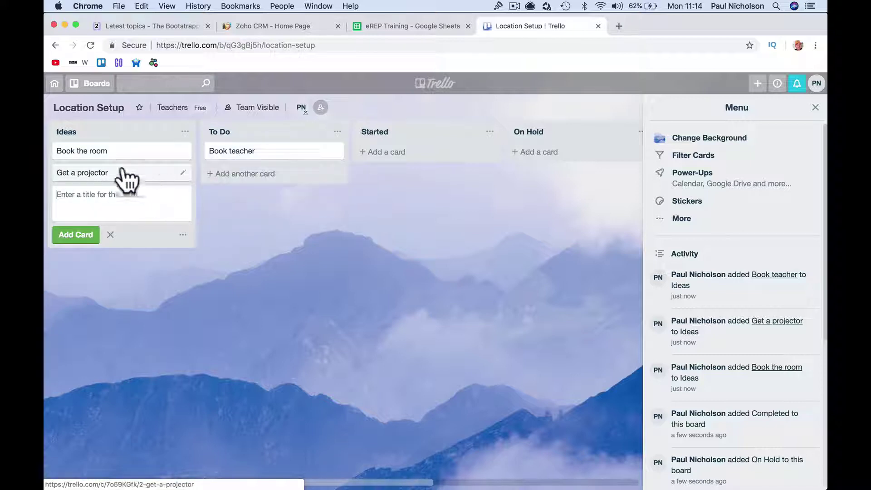
pyautogui.moveTo(120, 169); pyautogui.dragTo(397, 177)
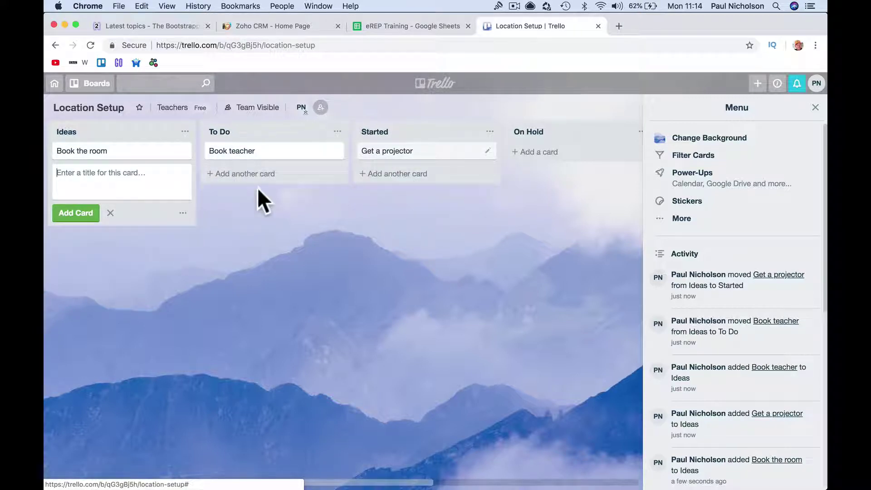
# - Add an empty 'Pricing' checklist to the Book the room card
pyautogui.click(117, 152)
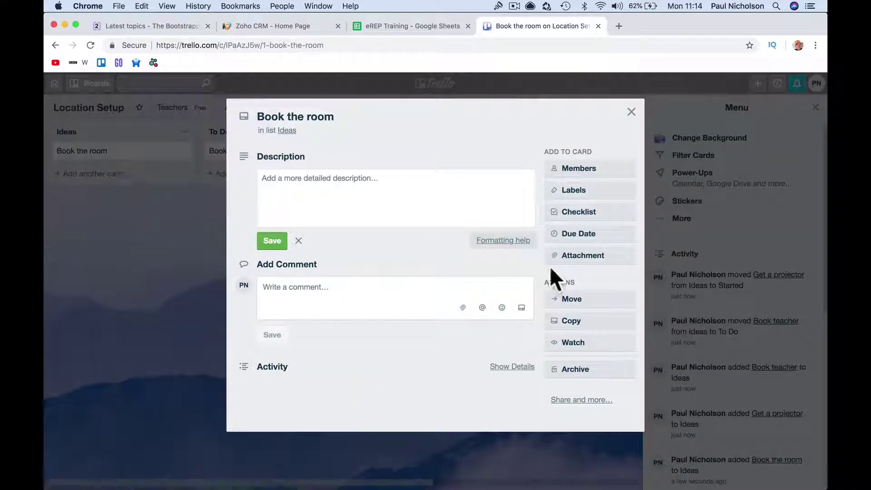
pyautogui.click(593, 212)
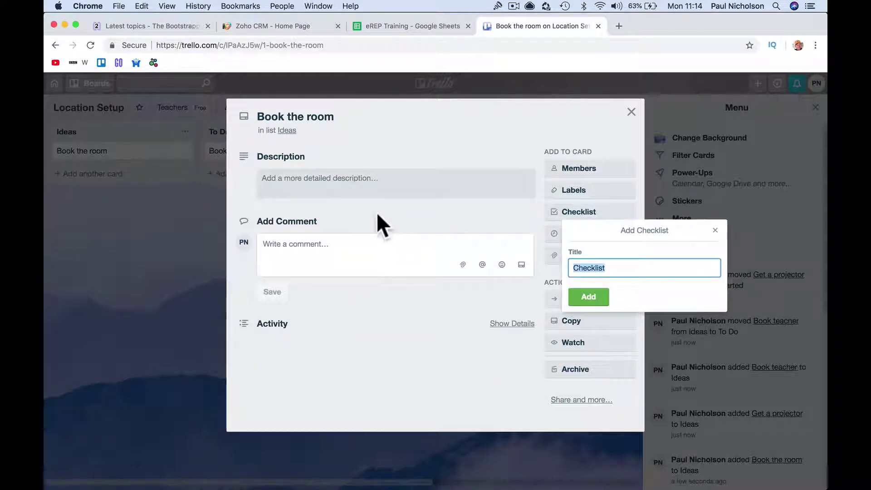
pyautogui.write('Pricing')
pyautogui.press('Return')
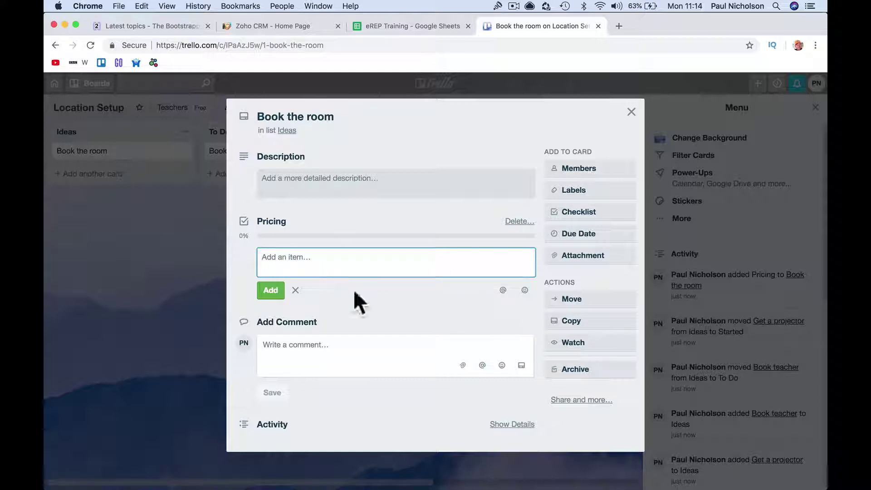
# - Give the Book the room card a due date of Oct 6 at 12:00 PM
pyautogui.click(589, 234)
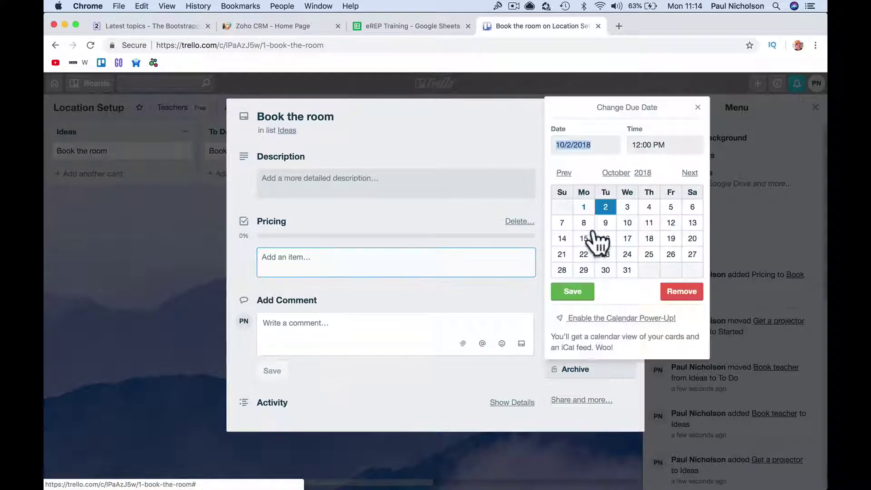
pyautogui.click(685, 208)
pyautogui.click(567, 292)
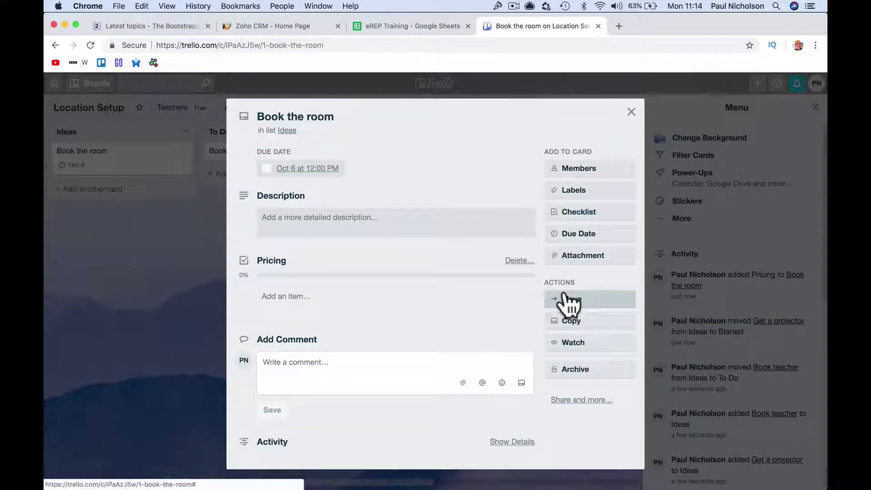
pyautogui.click(605, 198)
pyautogui.click(616, 146)
# - Close the Book the room card and switch to the Student Progress board
pyautogui.click(631, 111)
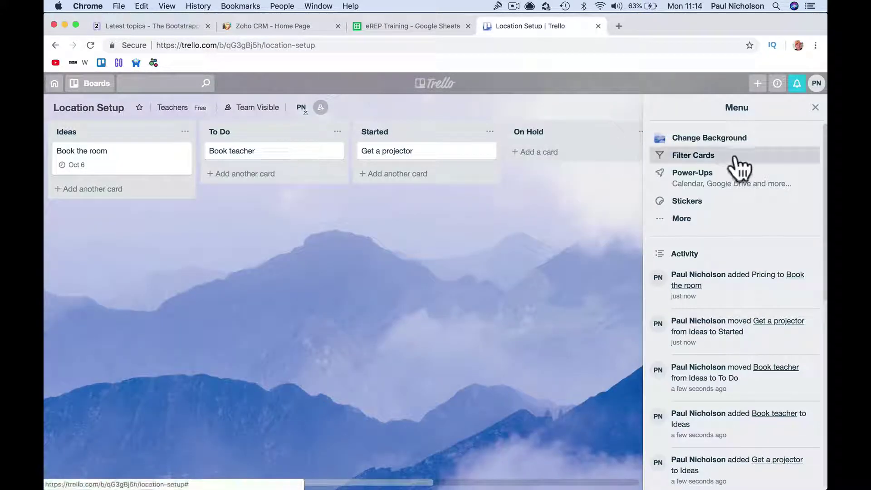
pyautogui.click(737, 156)
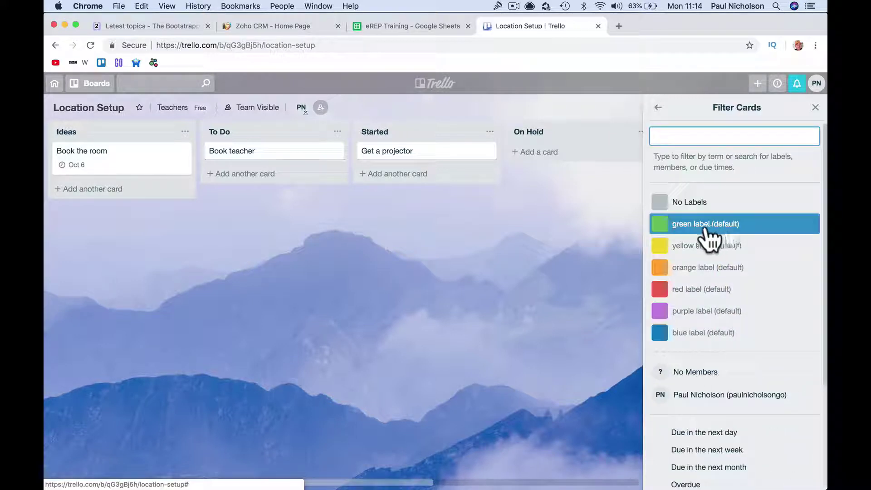
pyautogui.click(537, 250)
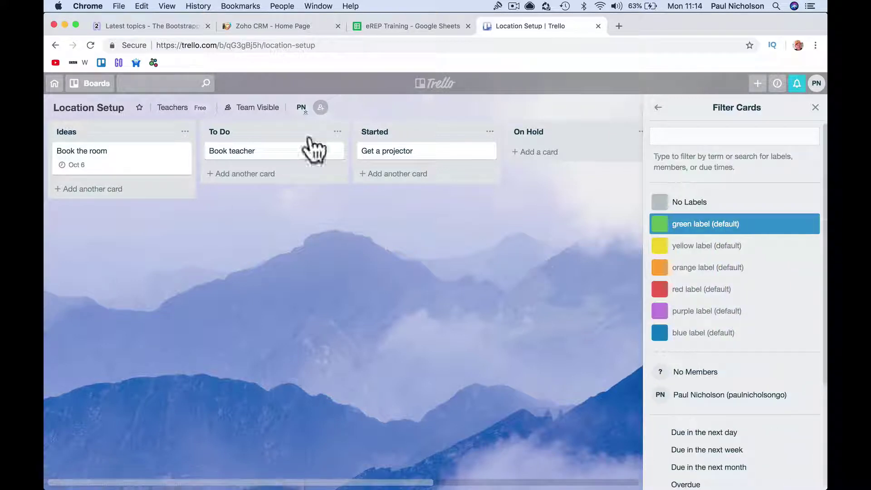
pyautogui.click(102, 86)
pyautogui.click(127, 224)
# - Filter Student Progress cards by the HR and Food Safety labels, then remove both filters
pyautogui.click(809, 112)
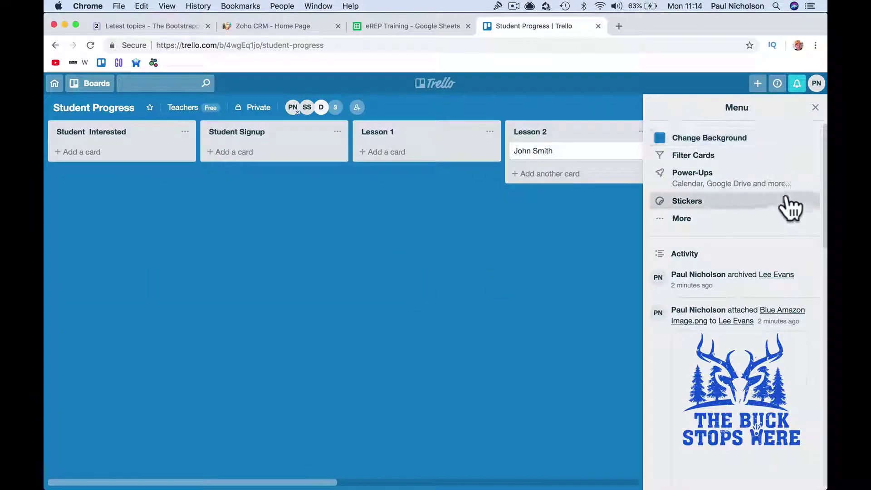
pyautogui.click(771, 155)
pyautogui.click(707, 227)
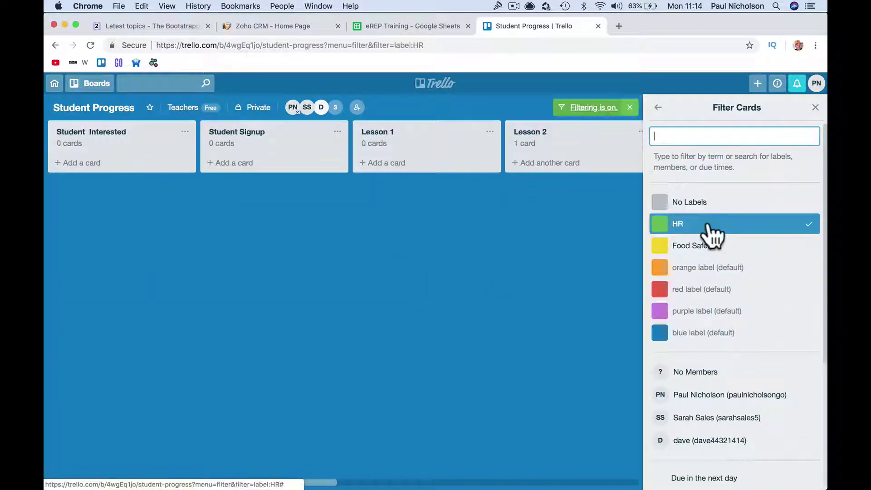
pyautogui.hscroll(10, 493, 307)
pyautogui.hscroll(-10, 493, 307)
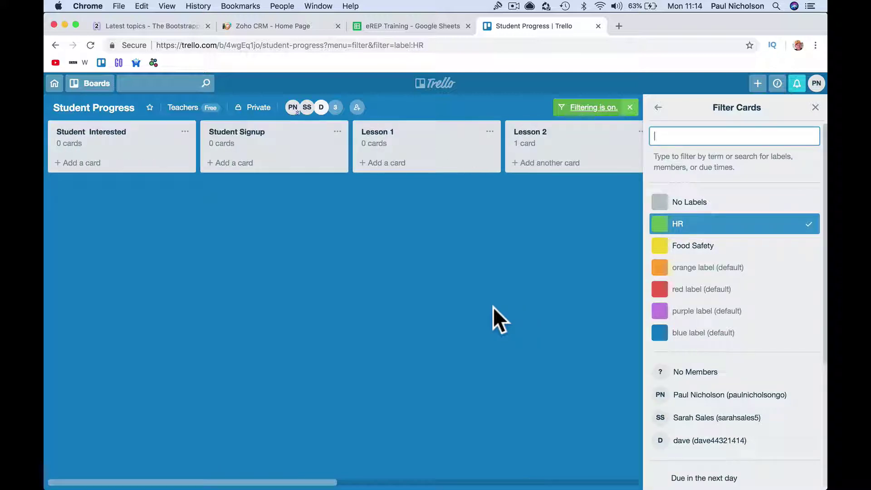
pyautogui.click(743, 252)
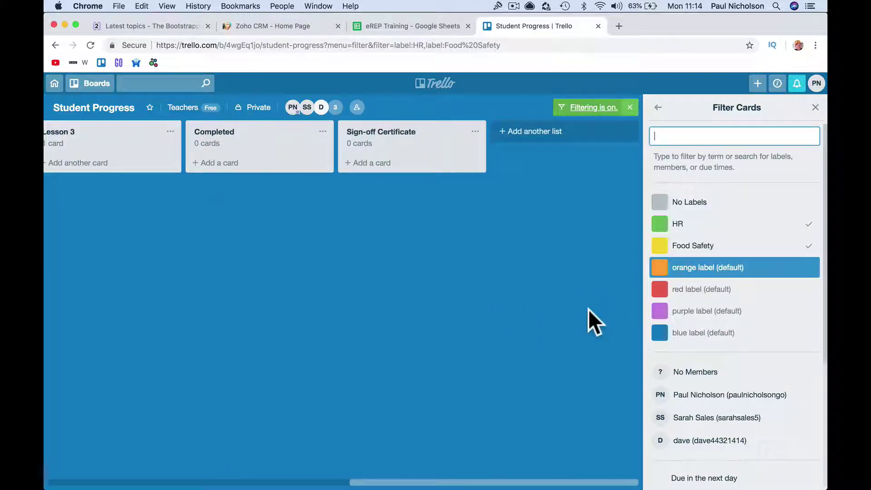
pyautogui.click(709, 248)
pyautogui.click(719, 227)
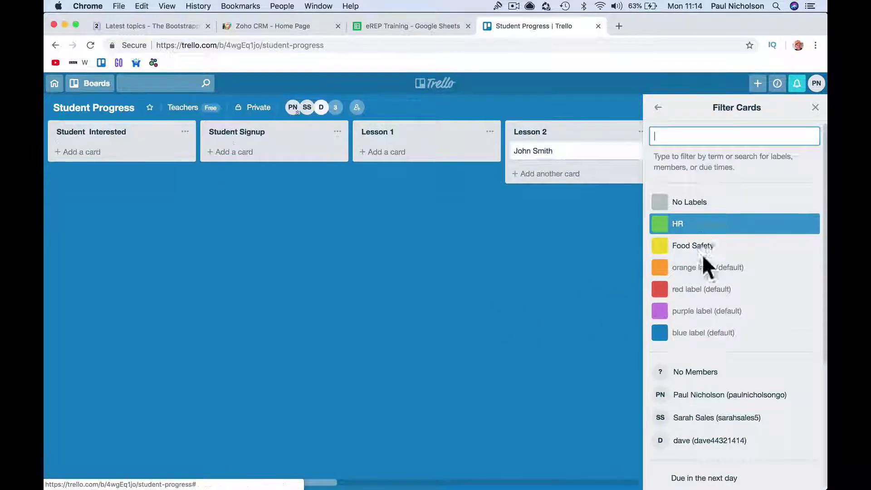
# - Filter the cards by member SS, then clear the member filter
pyautogui.scroll(-2, 718, 298)
pyautogui.click(725, 336)
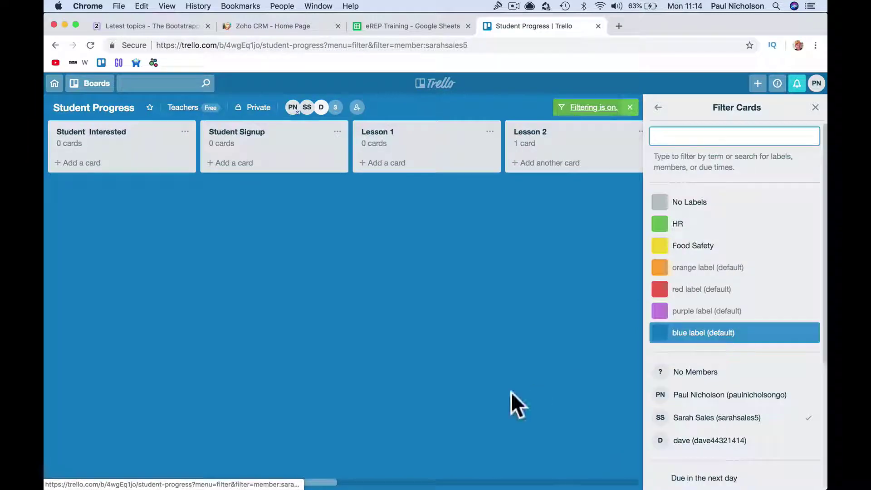
pyautogui.hscroll(10, 511, 390)
pyautogui.hscroll(-6, 511, 391)
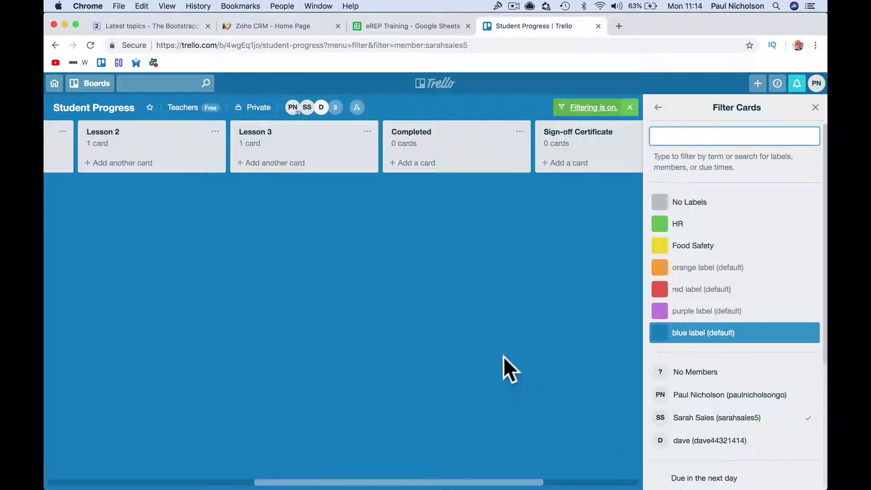
pyautogui.click(361, 132)
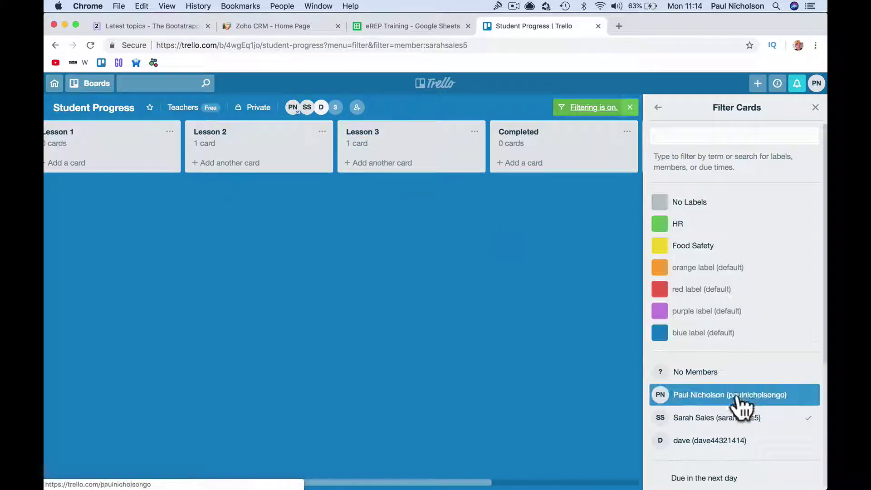
pyautogui.click(725, 418)
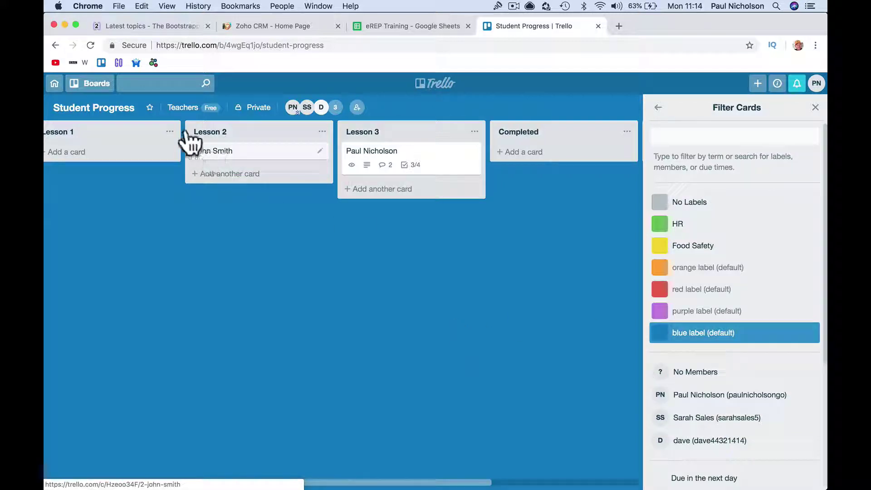
# - Assign SS to the Lesson 3 card and D to Lesson 2, checking each member's filter
pyautogui.moveTo(307, 107); pyautogui.dragTo(431, 164)
pyautogui.moveTo(299, 182); pyautogui.dragTo(301, 161)
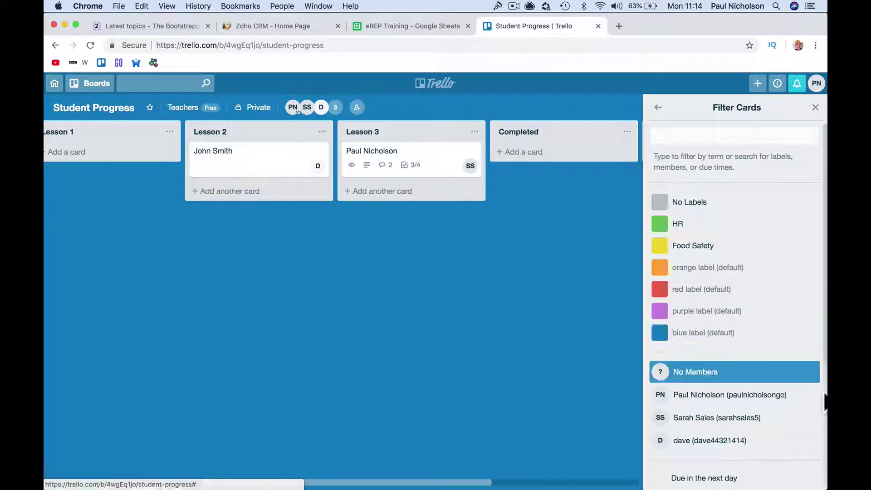
pyautogui.scroll(-2, 764, 406)
pyautogui.click(758, 396)
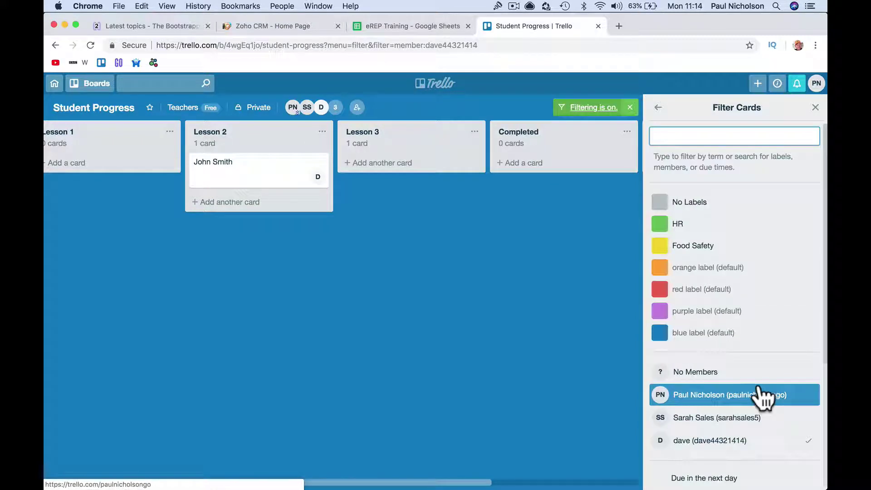
pyautogui.click(746, 437)
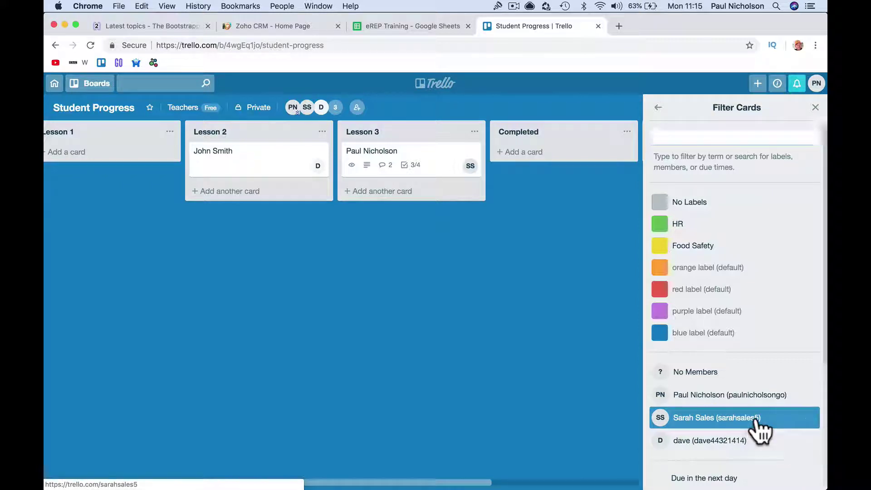
pyautogui.click(755, 422)
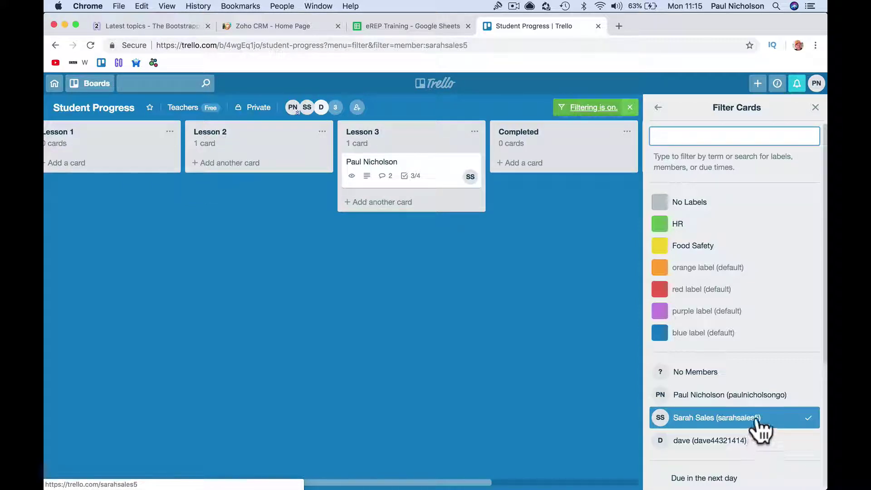
pyautogui.click(755, 420)
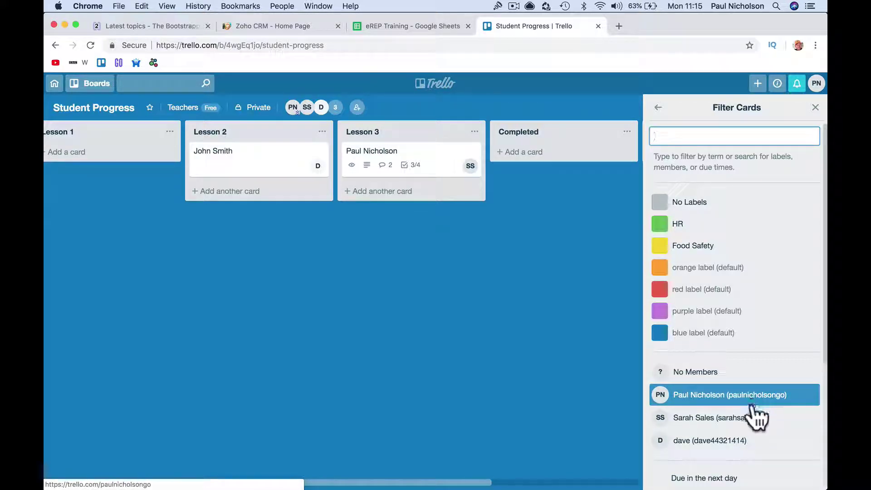
pyautogui.click(755, 420)
pyautogui.click(756, 421)
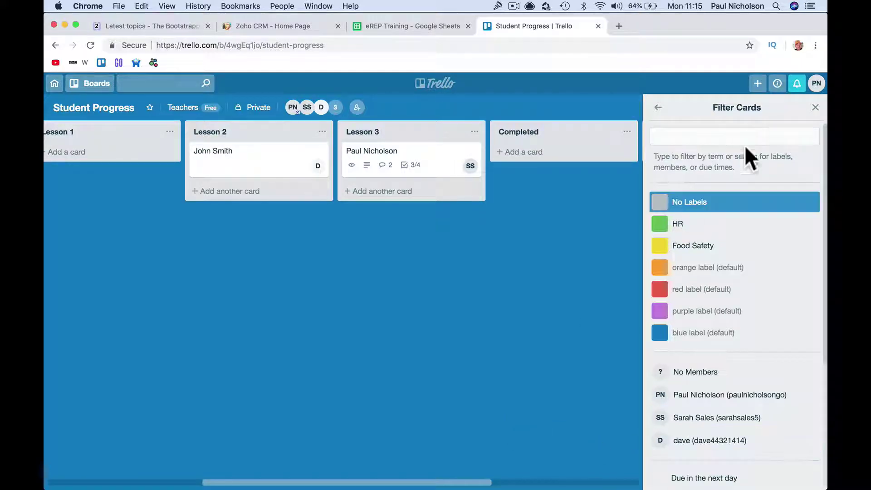
pyautogui.click(814, 107)
# - Scroll across the Student Progress board to review the Lesson 2 and Lesson 3 cards
pyautogui.hscroll(-6, 481, 292)
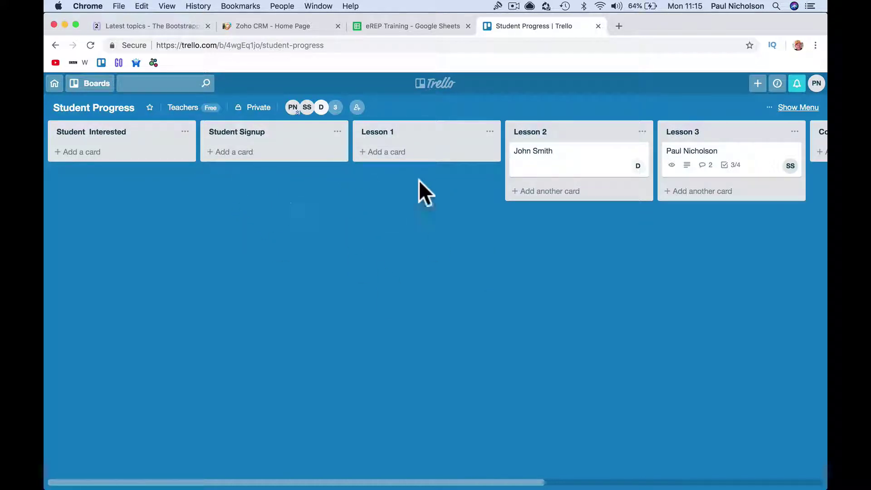
pyautogui.hscroll(10, 526, 195)
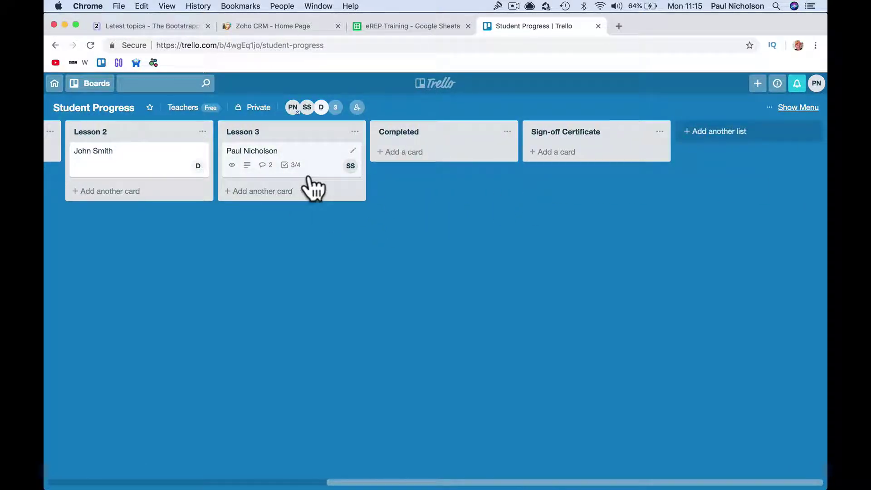
pyautogui.hscroll(-10, 369, 202)
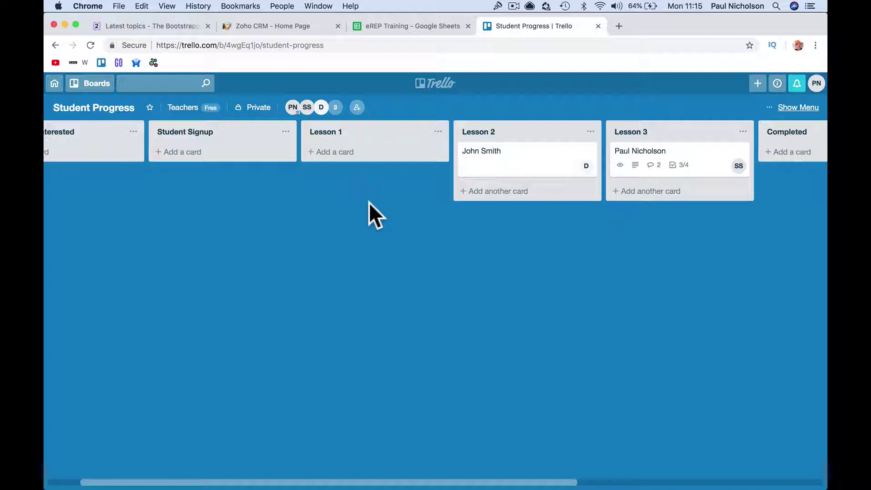
pyautogui.hscroll(-2, 369, 203)
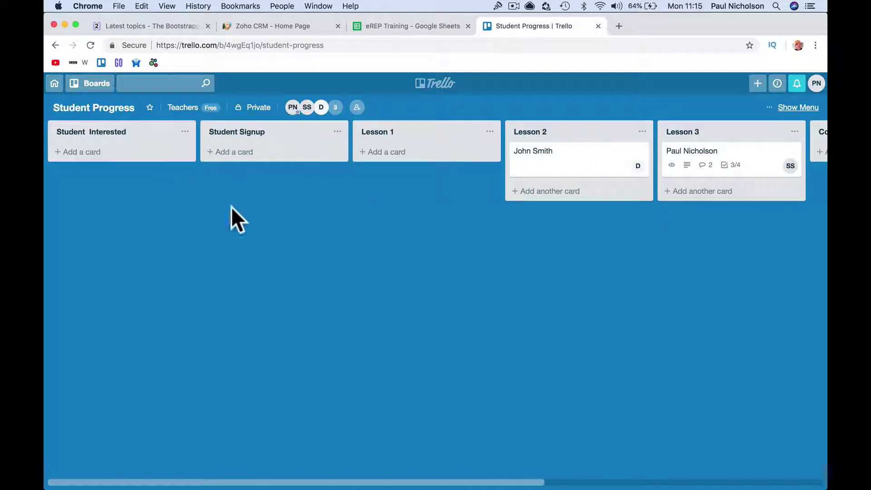
pyautogui.hscroll(8, 606, 230)
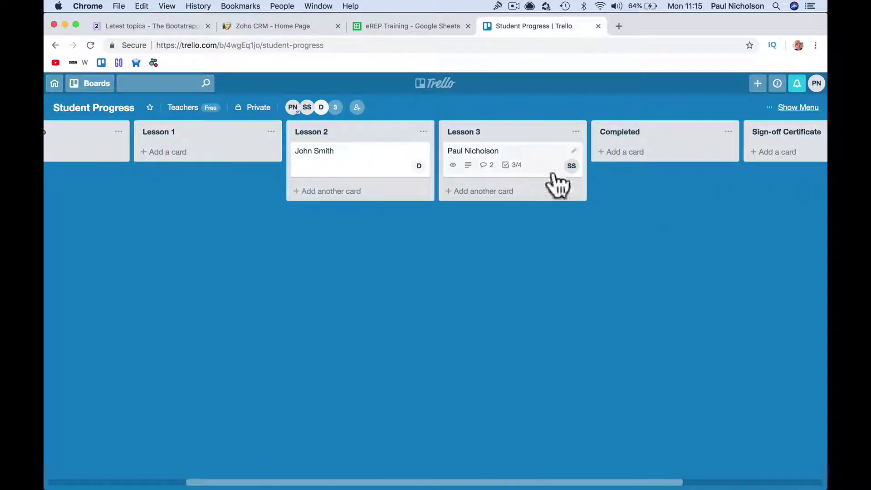
pyautogui.hscroll(-8, 351, 238)
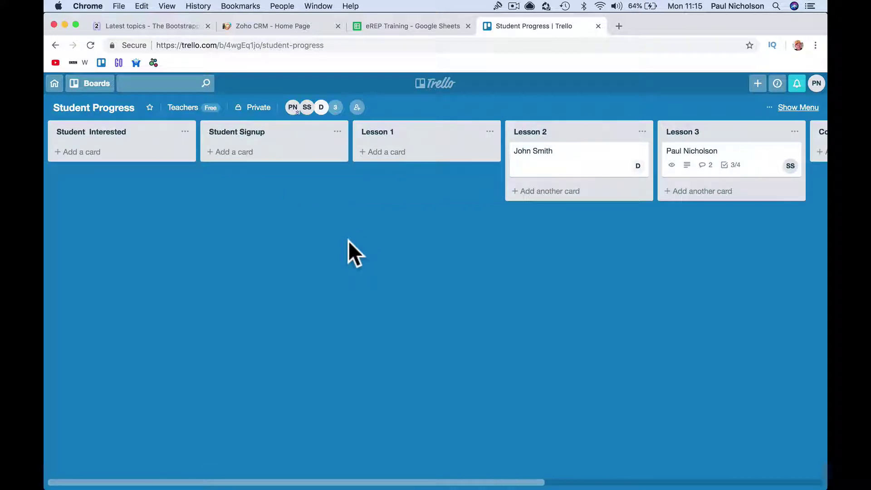